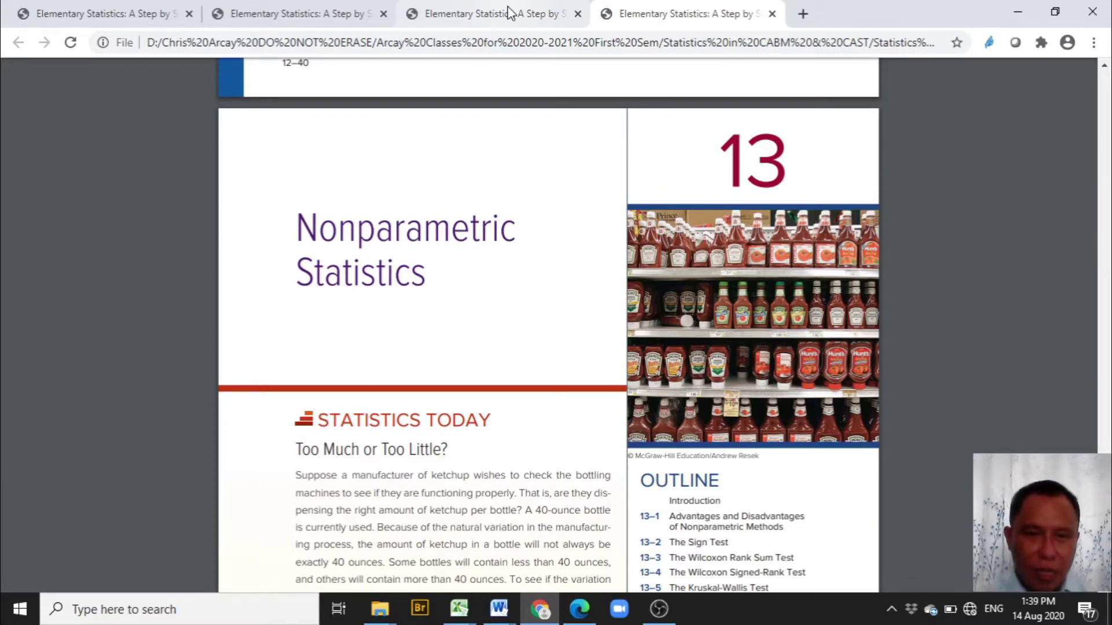
Show the textbook's sign-test exercises page with exercise 11 on proprietary-school faculty
{"action": "left_click", "coordinate": [472, 17]}
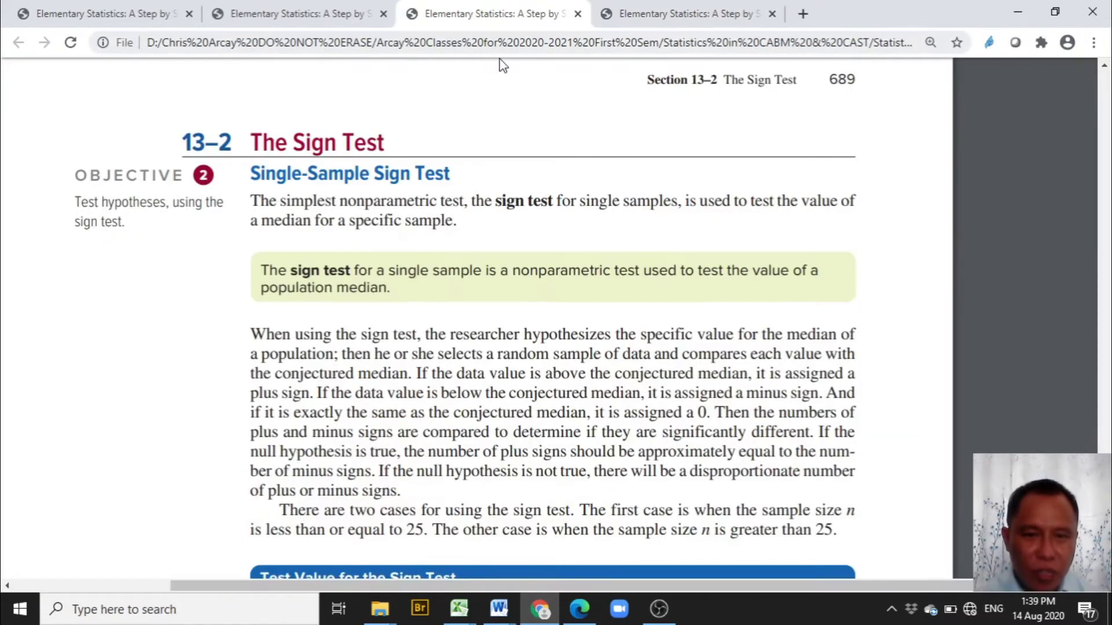
{"action": "mouse_move", "coordinate": [503, 65]}
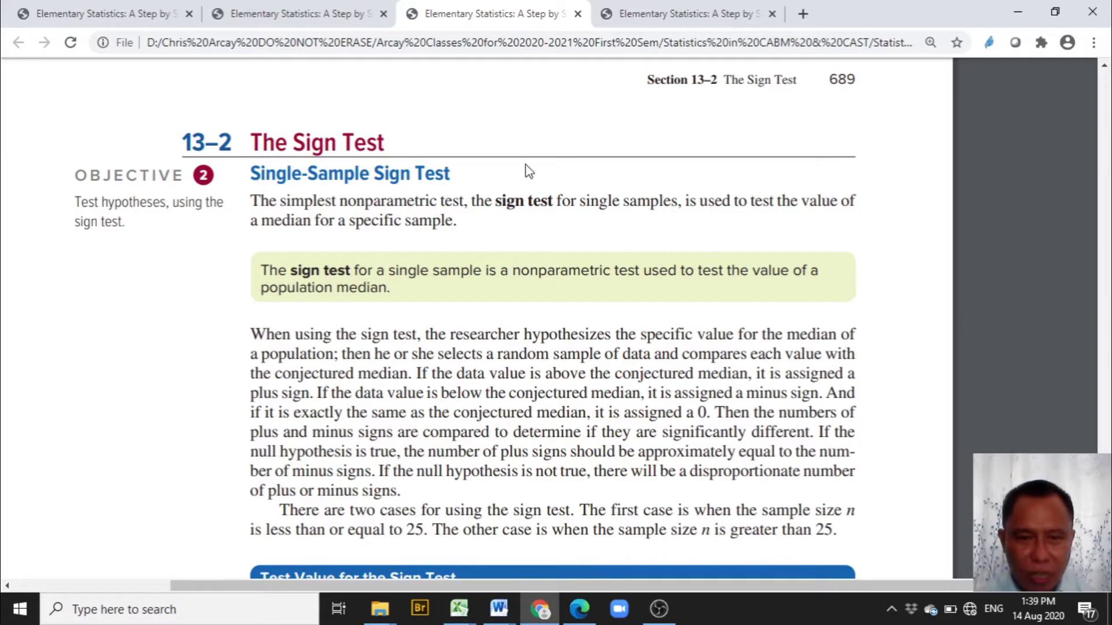
{"action": "left_click", "coordinate": [322, 23]}
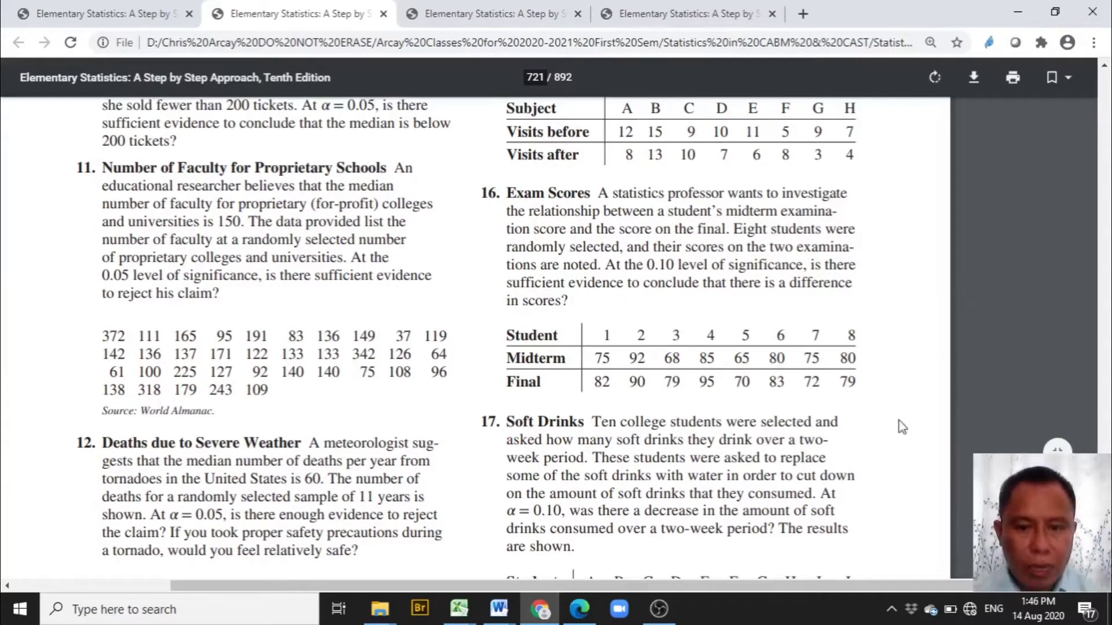
{"action": "mouse_move", "coordinate": [459, 614]}
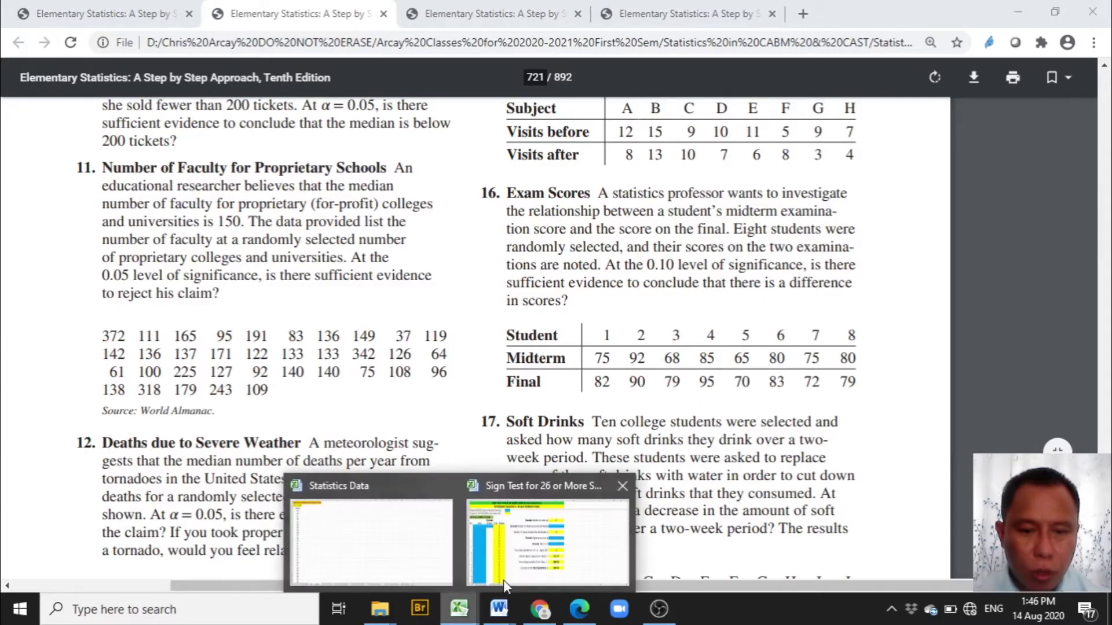
{"action": "left_click", "coordinate": [610, 539]}
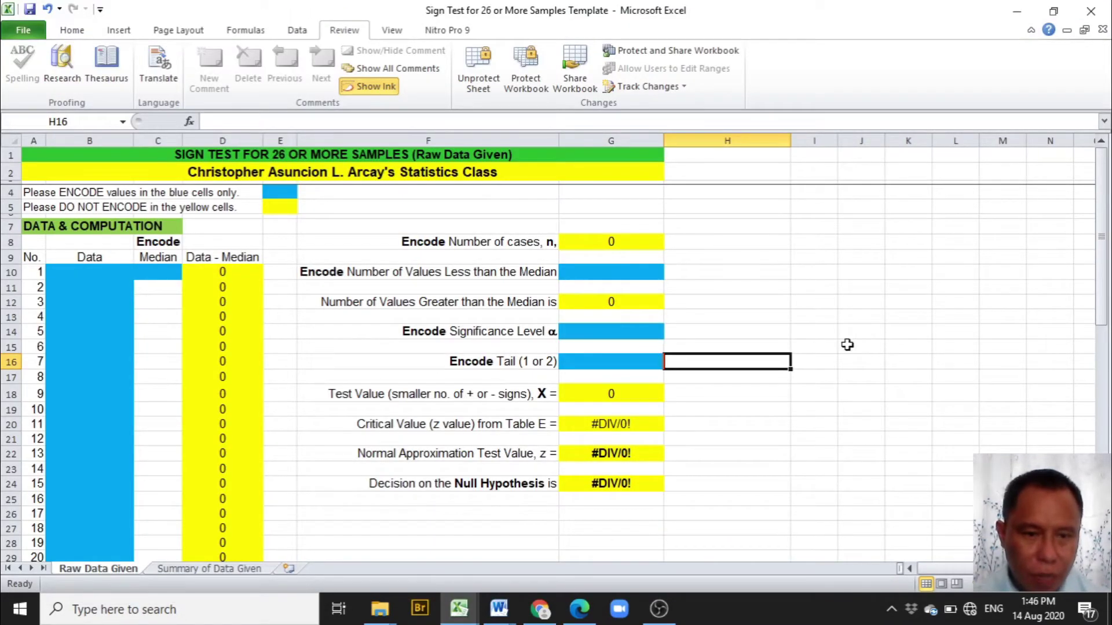
{"action": "scroll", "coordinate": [847, 345], "scroll_direction": "down", "scroll_amount": 5}
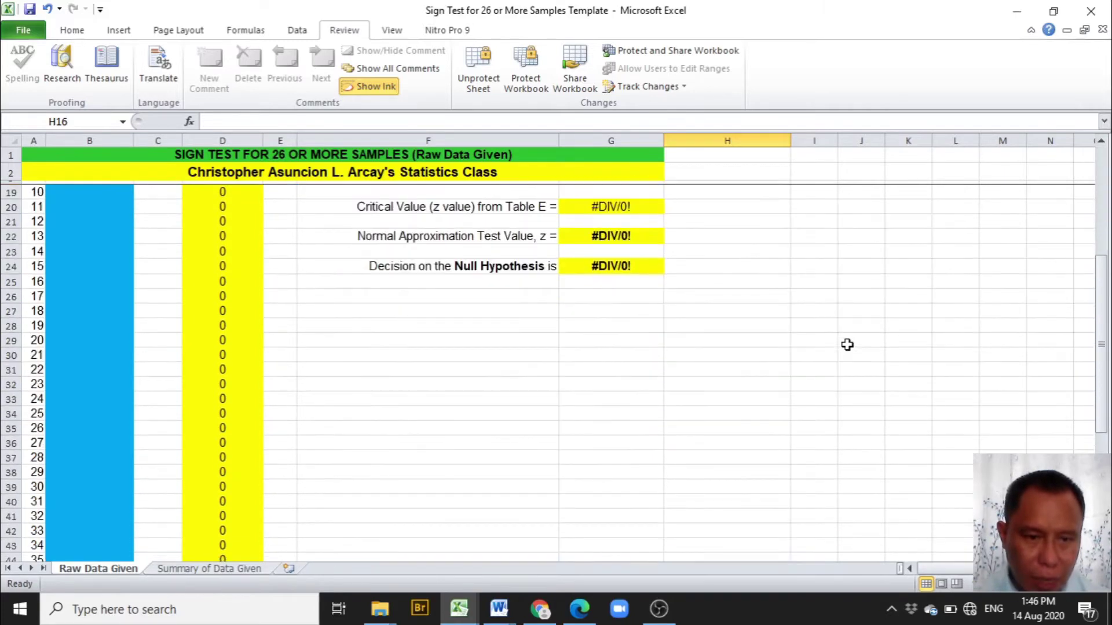
{"action": "scroll", "coordinate": [847, 345], "scroll_direction": "up", "scroll_amount": 5}
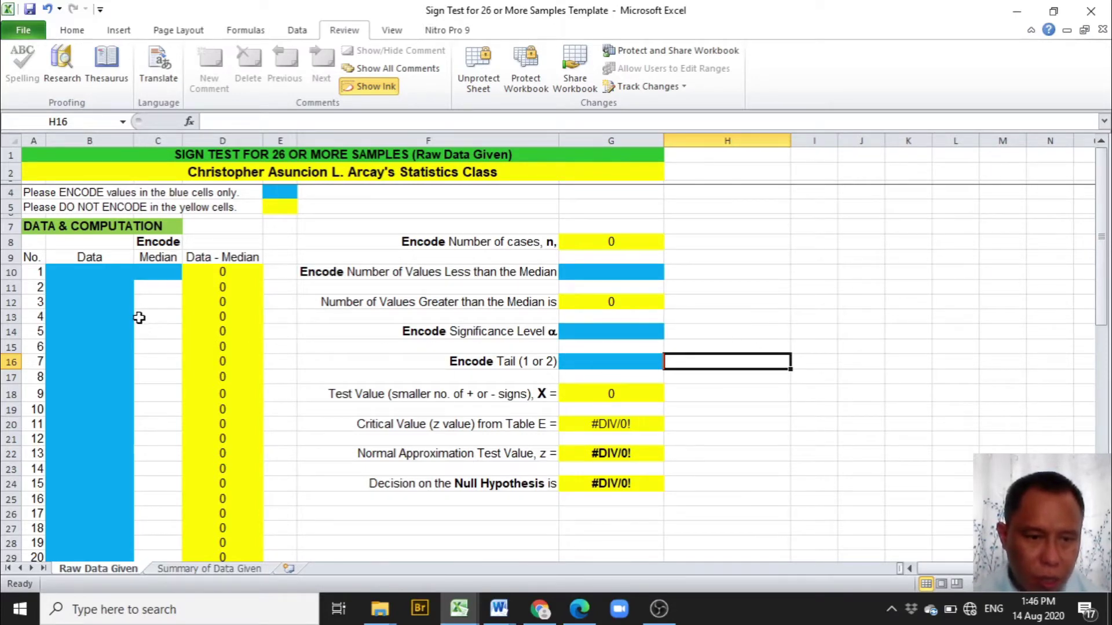
{"action": "scroll", "coordinate": [139, 314], "scroll_direction": "down", "scroll_amount": 6}
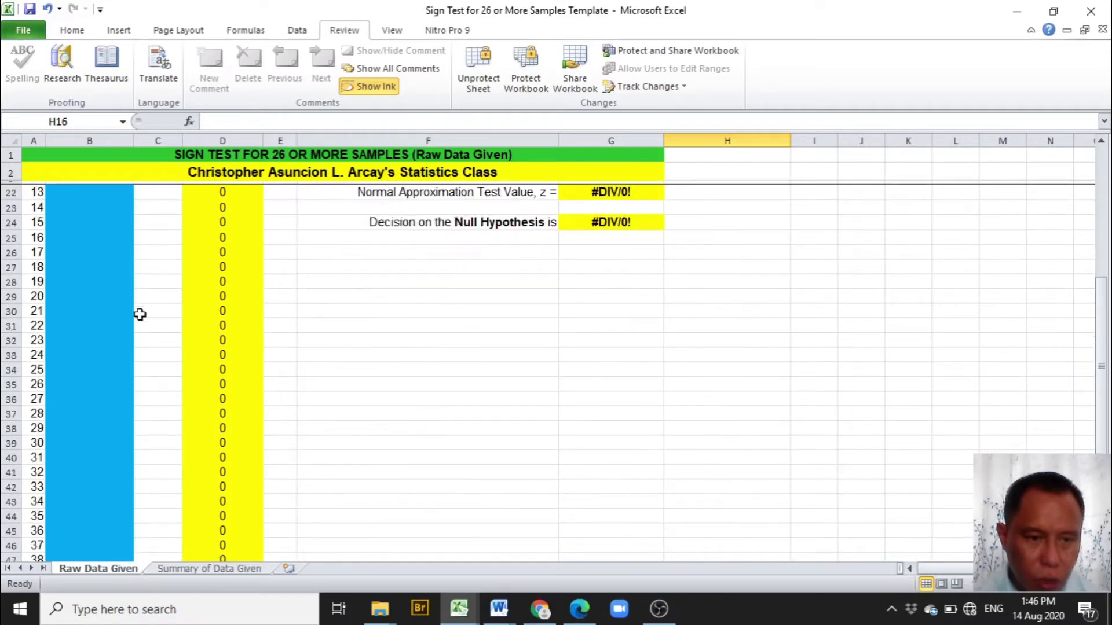
{"action": "scroll", "coordinate": [140, 315], "scroll_direction": "up", "scroll_amount": 6}
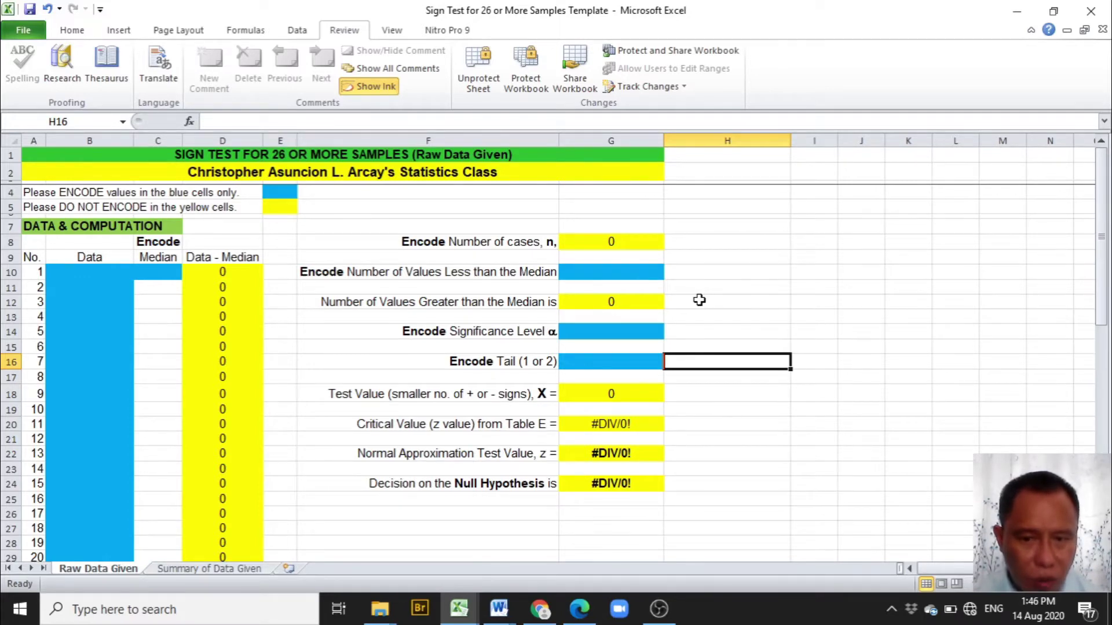
{"action": "scroll", "coordinate": [699, 300], "scroll_direction": "down", "scroll_amount": 1}
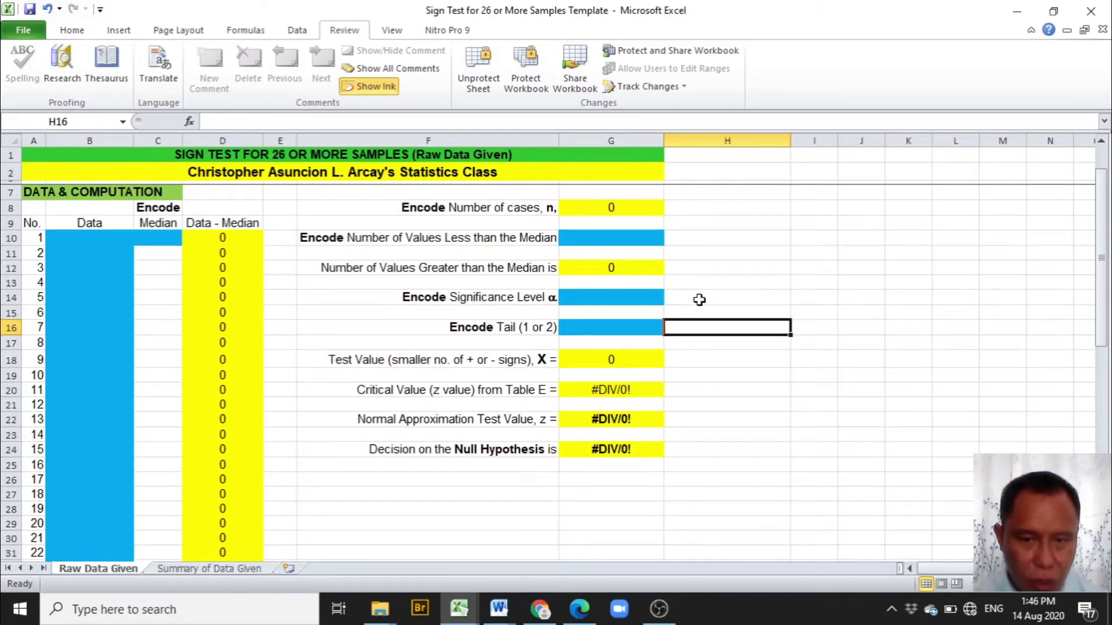
{"action": "scroll", "coordinate": [699, 299], "scroll_direction": "up", "scroll_amount": 1}
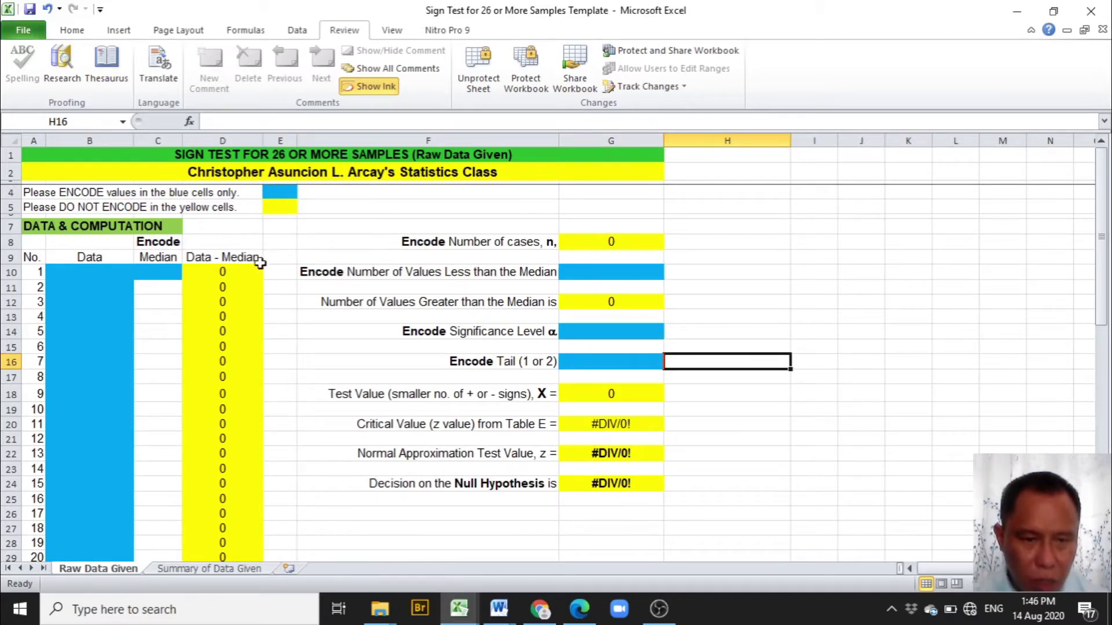
{"action": "scroll", "coordinate": [273, 295], "scroll_direction": "down", "scroll_amount": 5}
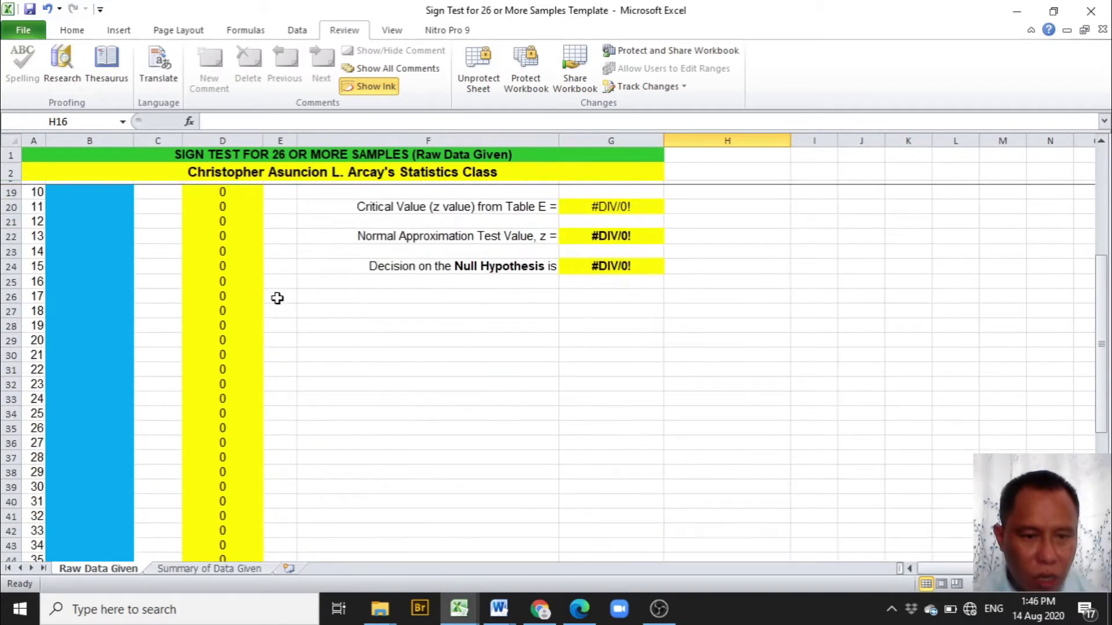
{"action": "scroll", "coordinate": [277, 298], "scroll_direction": "down", "scroll_amount": 6}
{"action": "scroll", "coordinate": [277, 302], "scroll_direction": "down", "scroll_amount": 3}
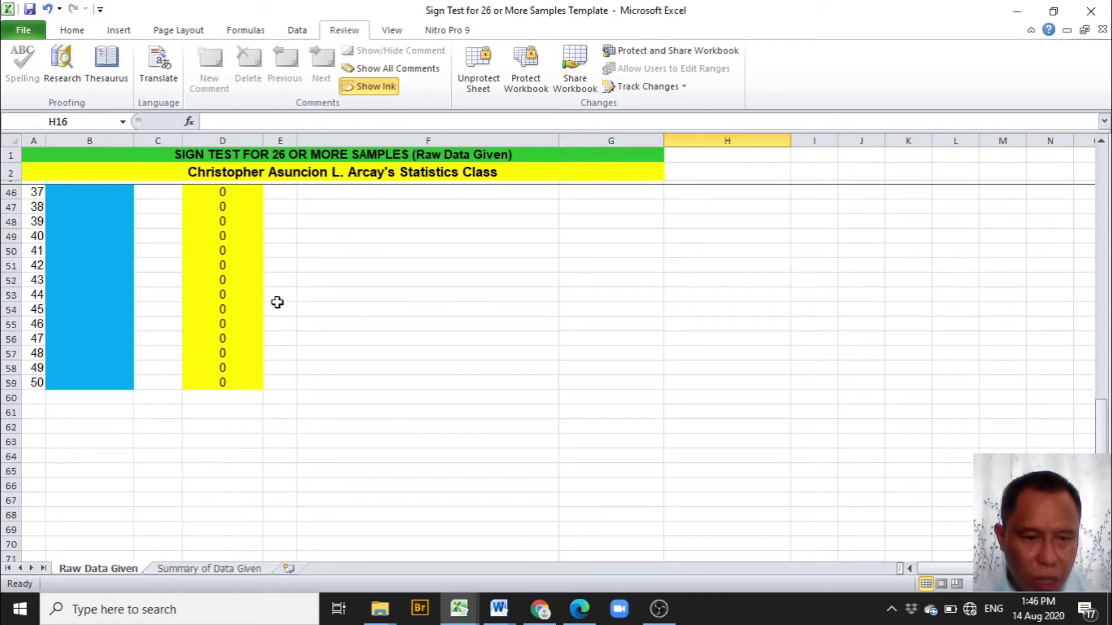
{"action": "scroll", "coordinate": [277, 302], "scroll_direction": "up", "scroll_amount": 12}
{"action": "scroll", "coordinate": [277, 302], "scroll_direction": "up", "scroll_amount": 2}
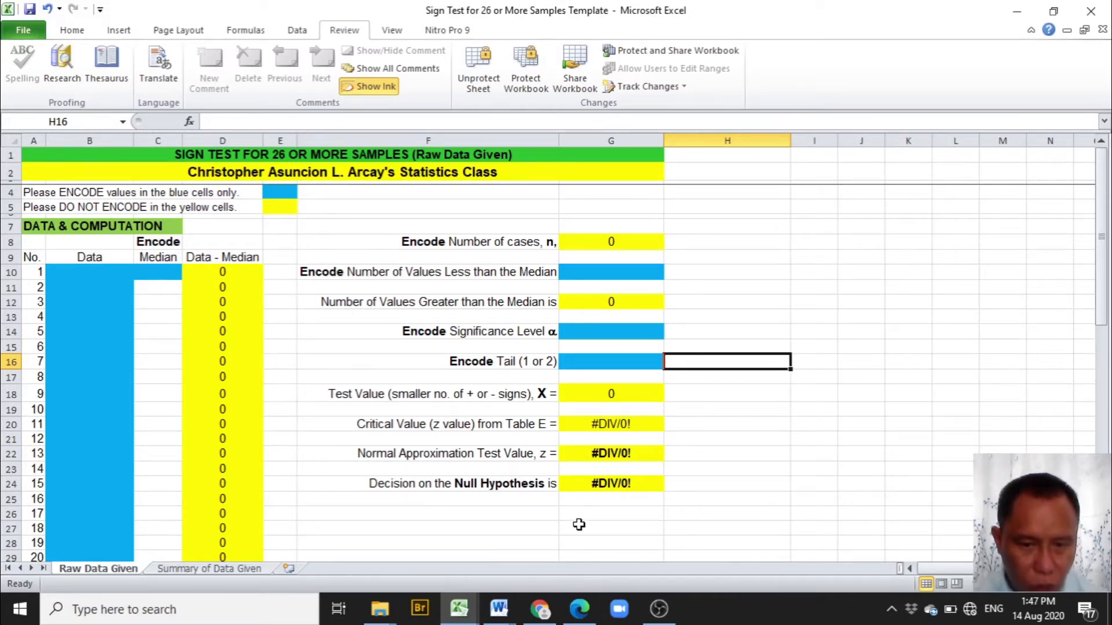
{"action": "mouse_move", "coordinate": [545, 617]}
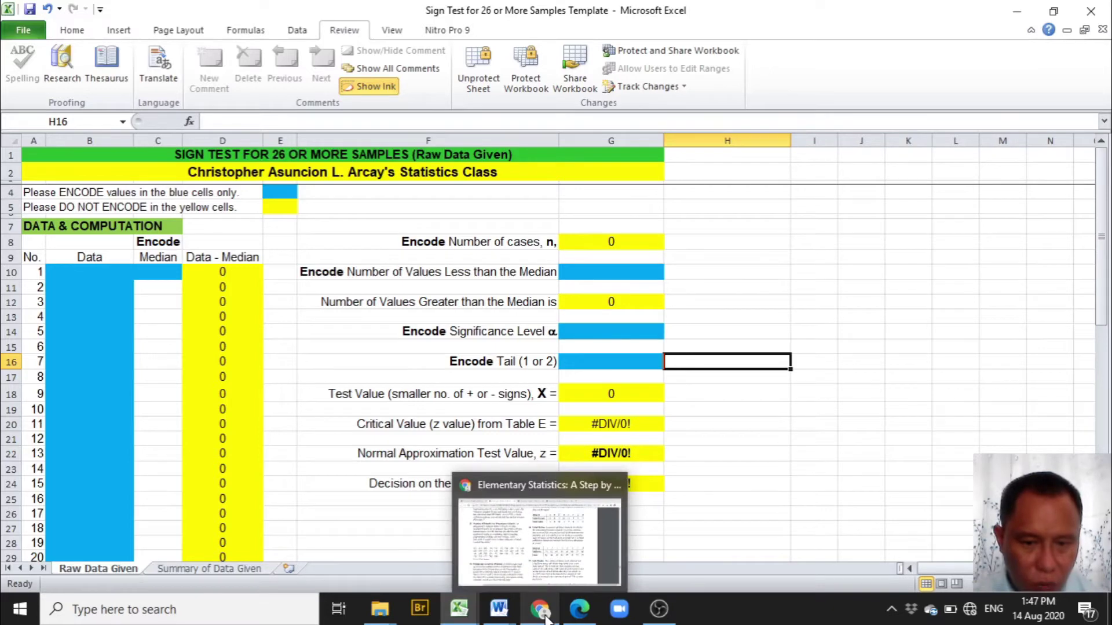
{"action": "left_click", "coordinate": [545, 618]}
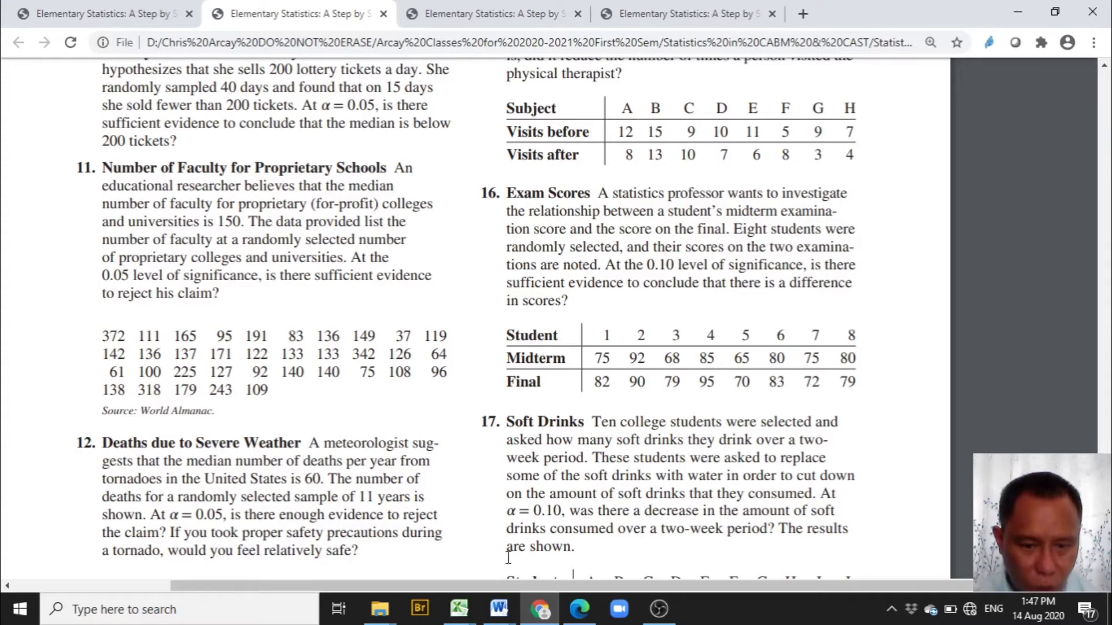
Enter 150 as the median in cell C10 of the sign-test template
{"action": "left_click", "coordinate": [455, 617]}
{"action": "left_click", "coordinate": [498, 527]}
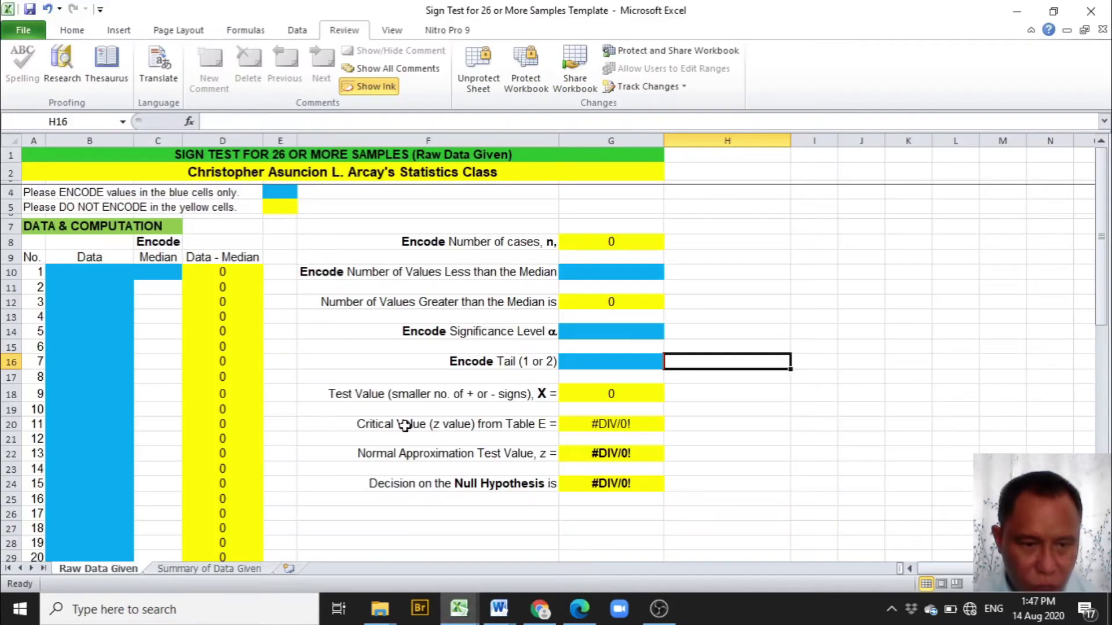
{"action": "left_click", "coordinate": [170, 269]}
{"action": "type", "text": "150"}
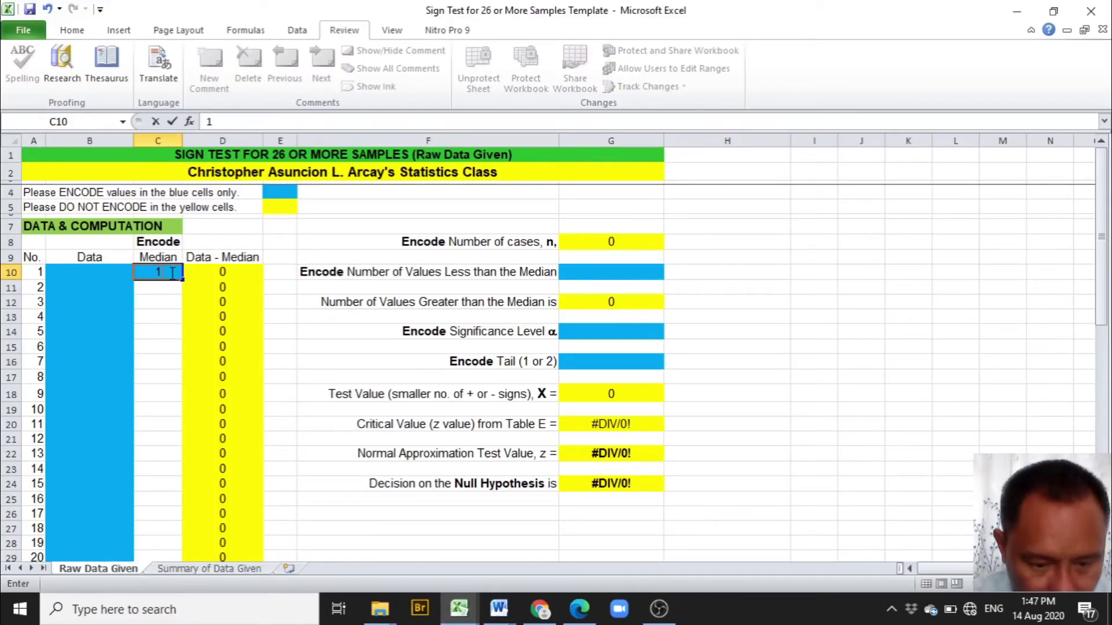
{"action": "left_click", "coordinate": [306, 363]}
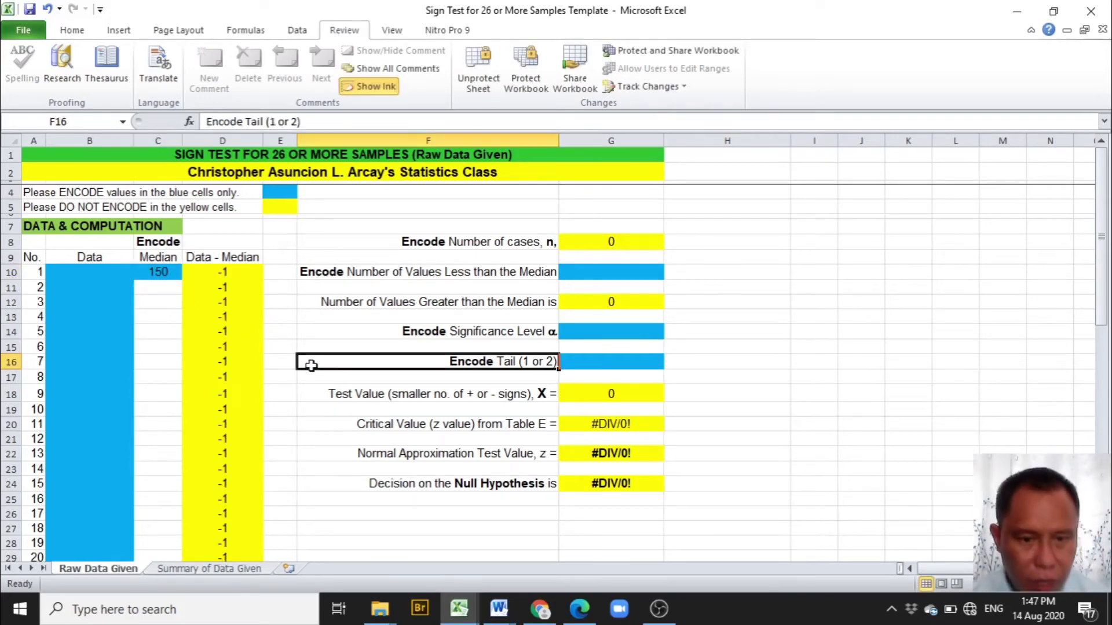
After checking the exercise, enter 0.05 as the significance level in G14
{"action": "left_click", "coordinate": [538, 611]}
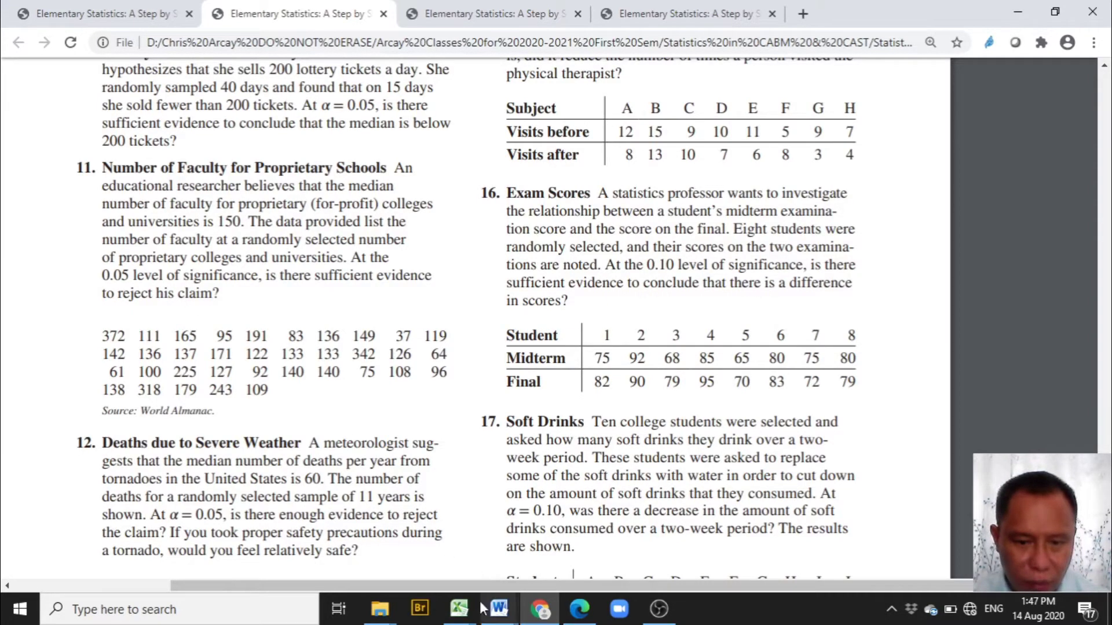
{"action": "mouse_move", "coordinate": [466, 614]}
{"action": "left_click", "coordinate": [605, 556]}
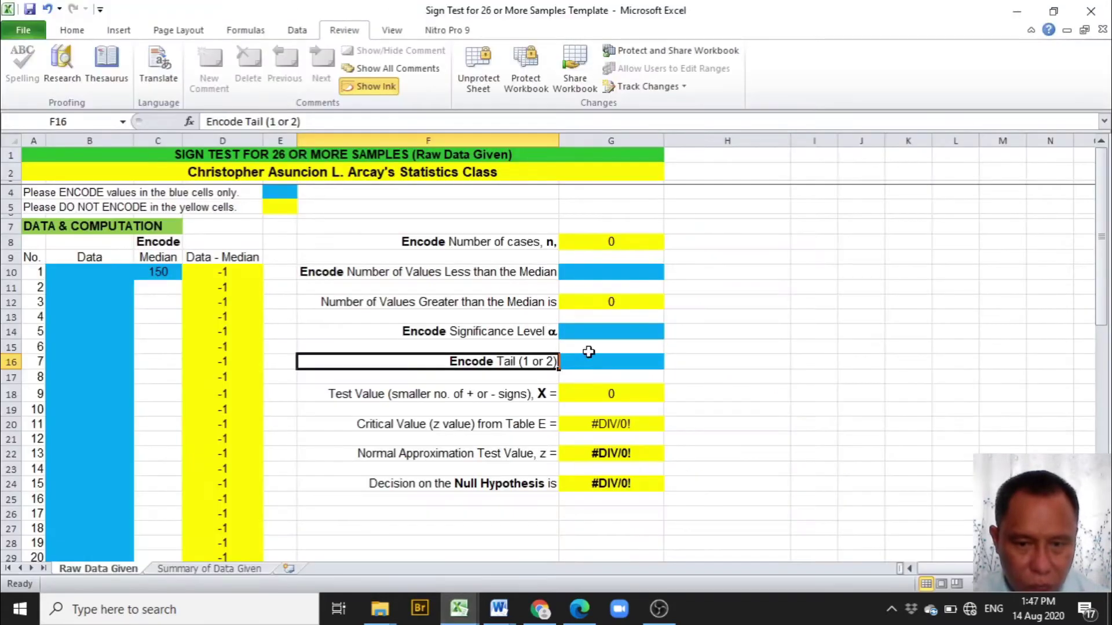
{"action": "left_click", "coordinate": [608, 337]}
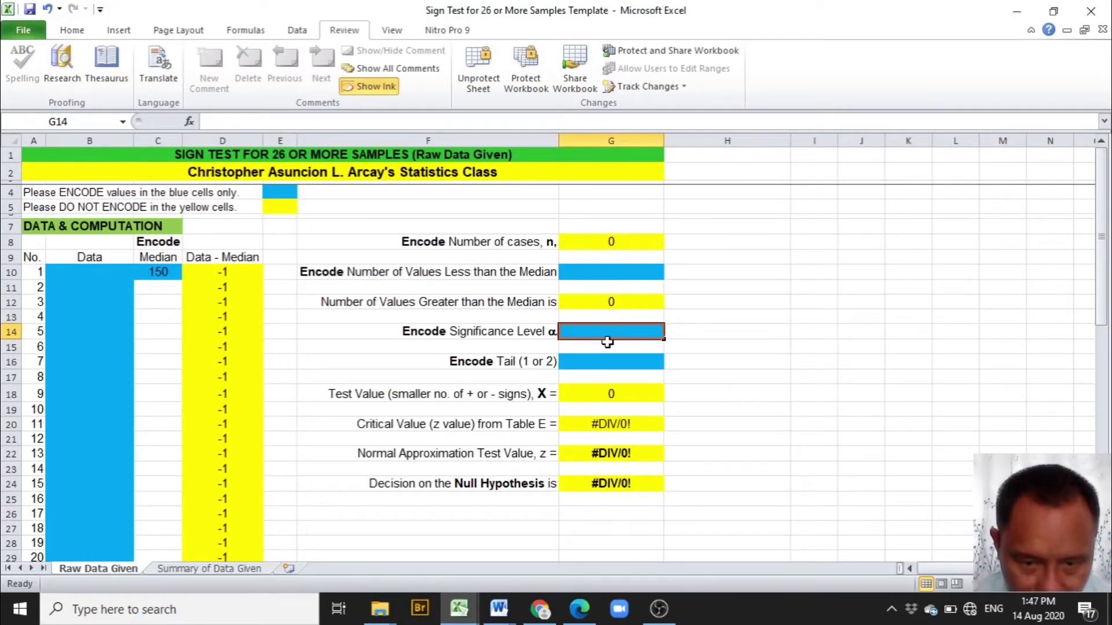
{"action": "type", "text": "0.05"}
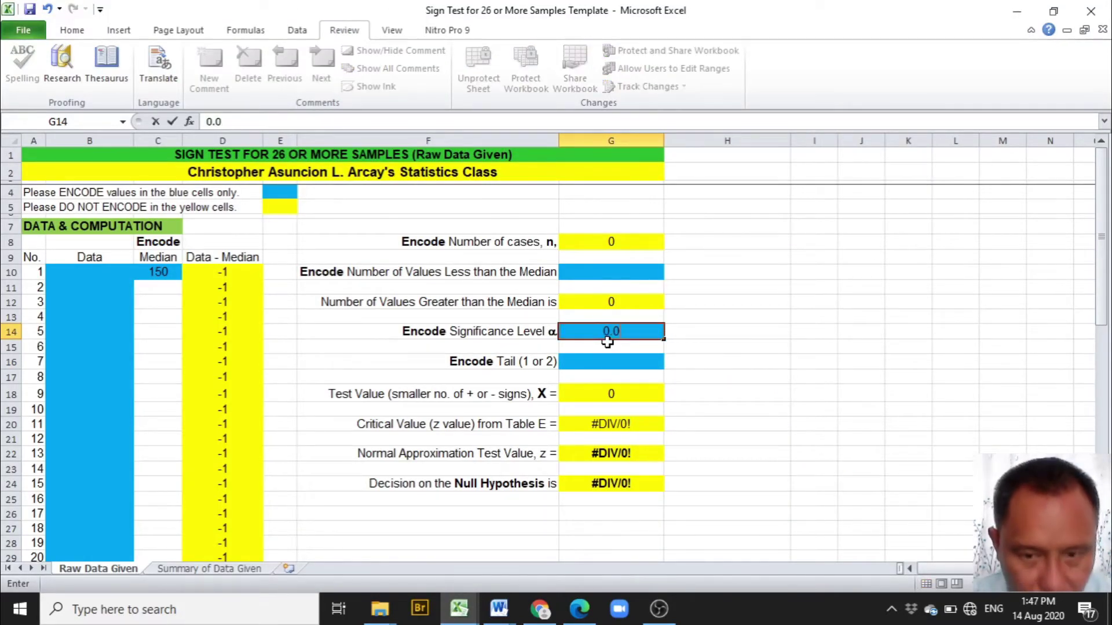
{"action": "left_click", "coordinate": [737, 332]}
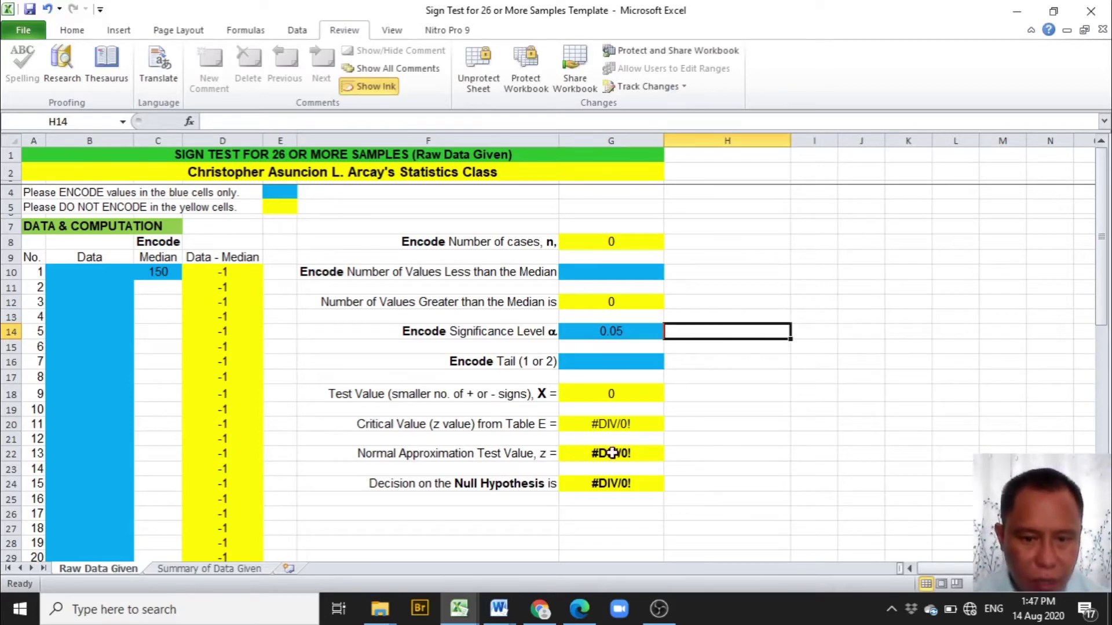
Set the number of tails in G16 to 2, giving critical z -1.959963985
{"action": "left_click", "coordinate": [531, 613]}
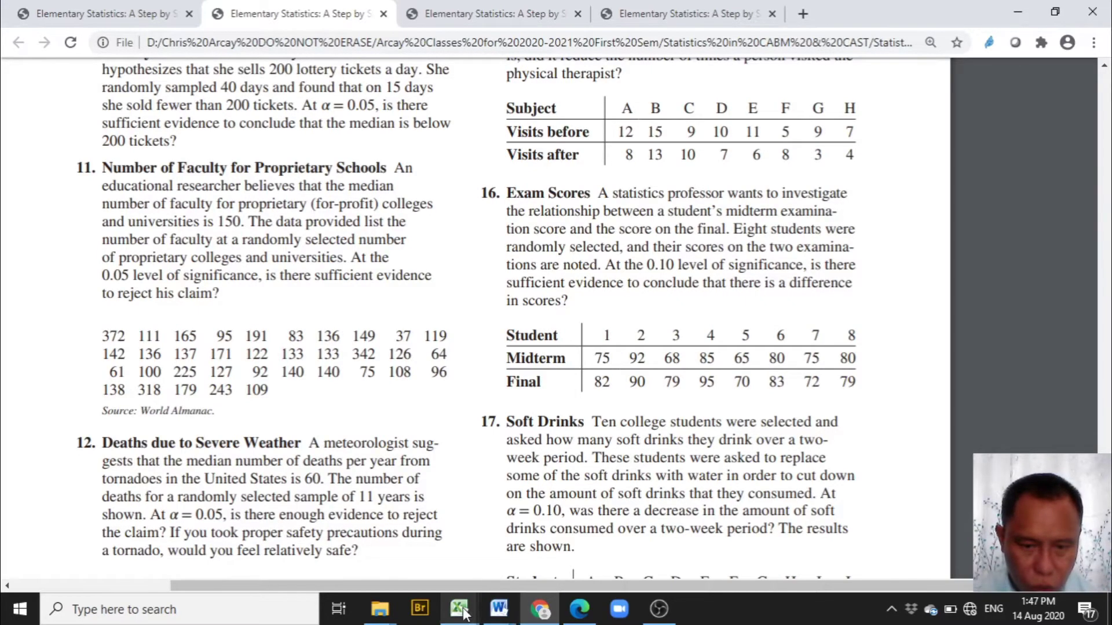
{"action": "mouse_move", "coordinate": [460, 611]}
{"action": "left_click", "coordinate": [586, 570]}
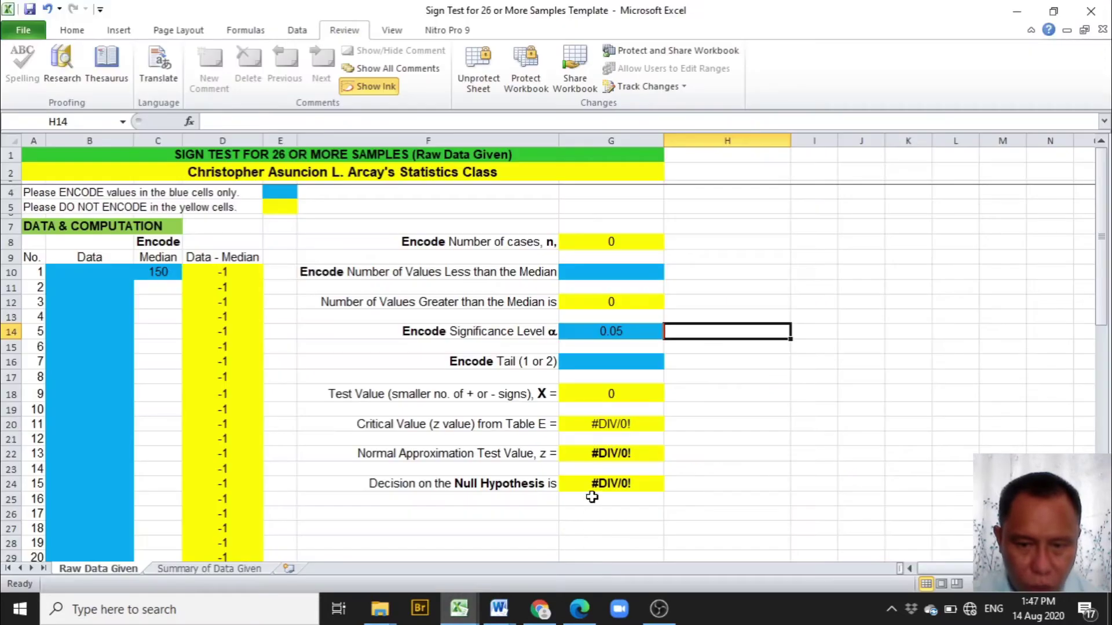
{"action": "left_click", "coordinate": [611, 365]}
{"action": "type", "text": "2"}
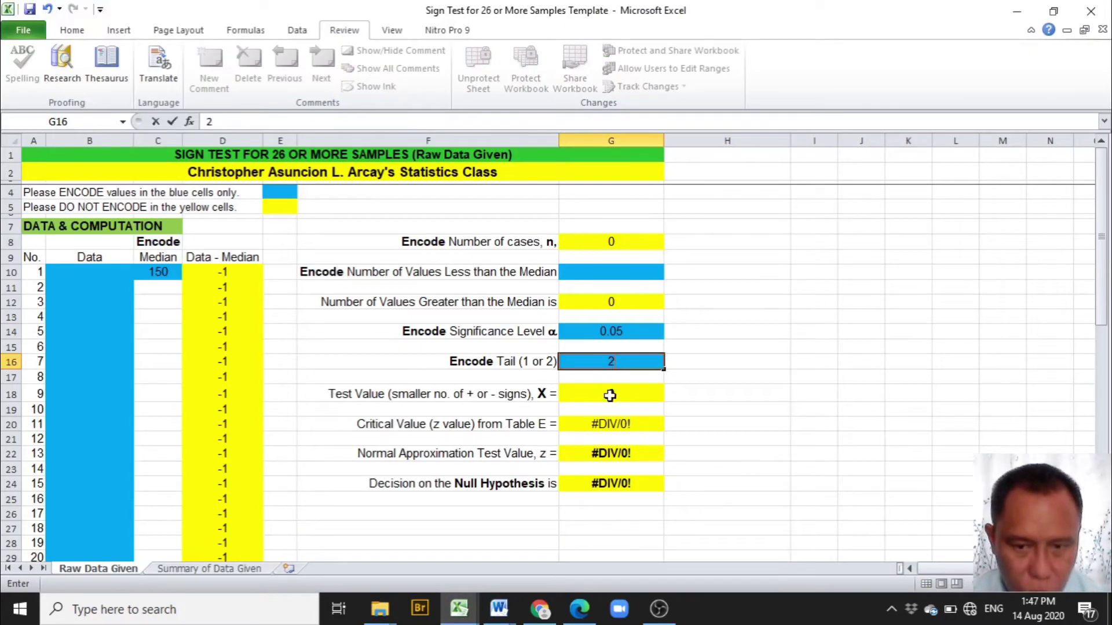
{"action": "left_click", "coordinate": [583, 529]}
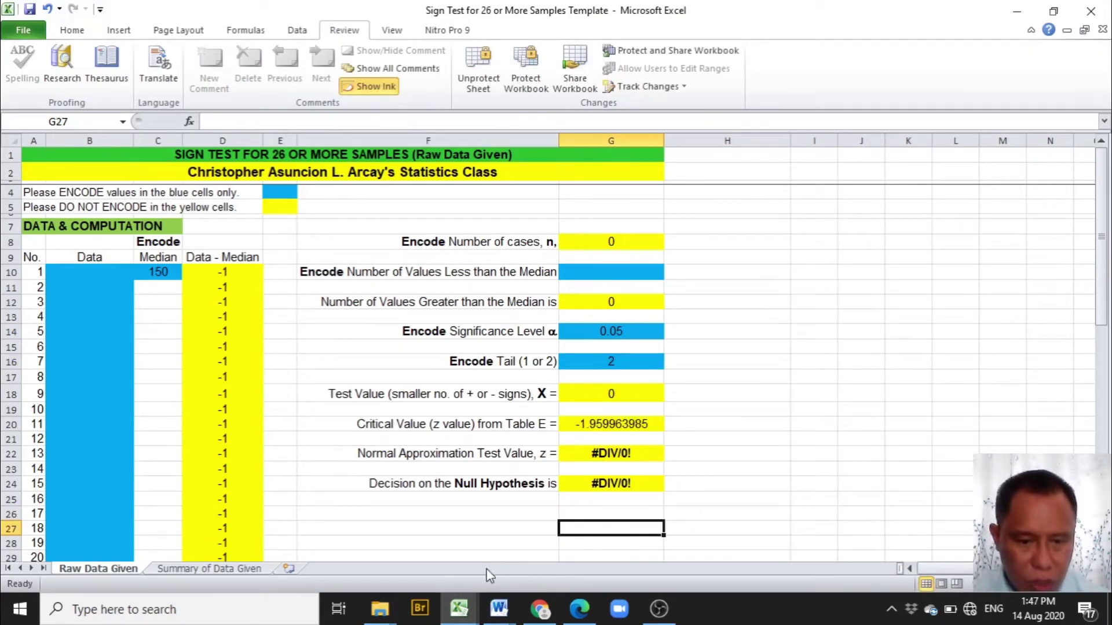
Copy the 35 Faculty values in A4:A38 from the Statistics Data workbook
{"action": "left_click", "coordinate": [539, 611]}
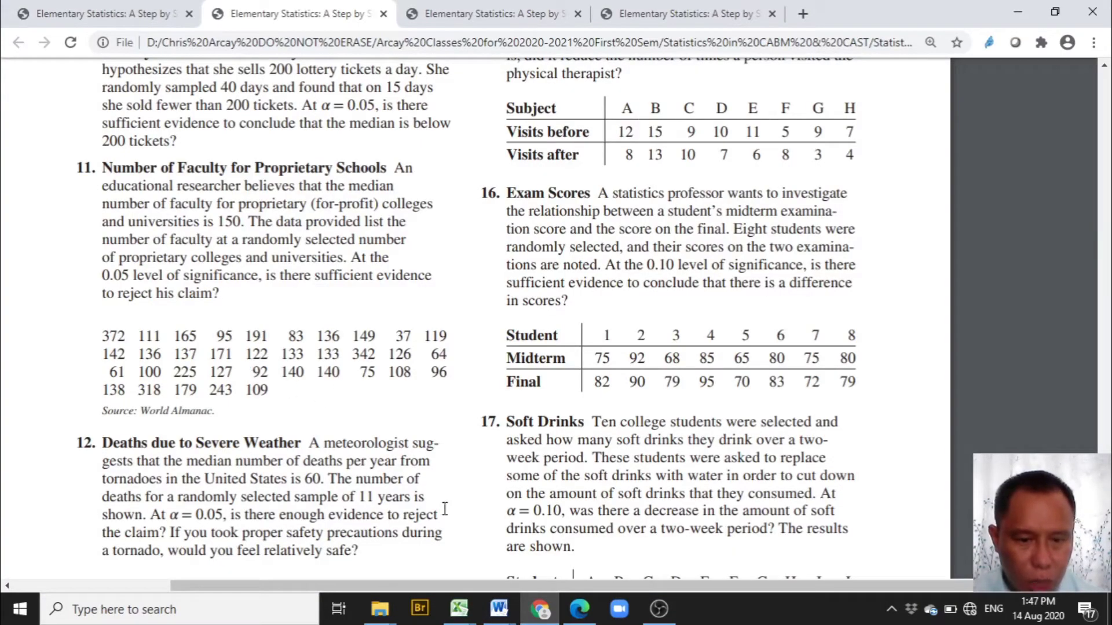
{"action": "mouse_move", "coordinate": [458, 608]}
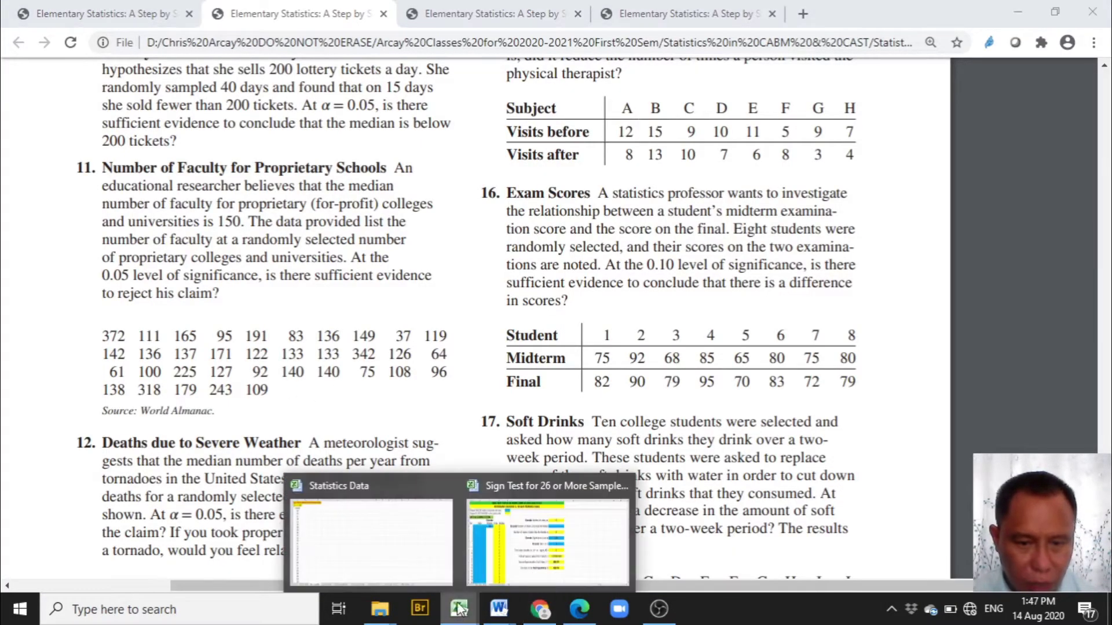
{"action": "left_click", "coordinate": [367, 563]}
{"action": "left_click", "coordinate": [137, 256]}
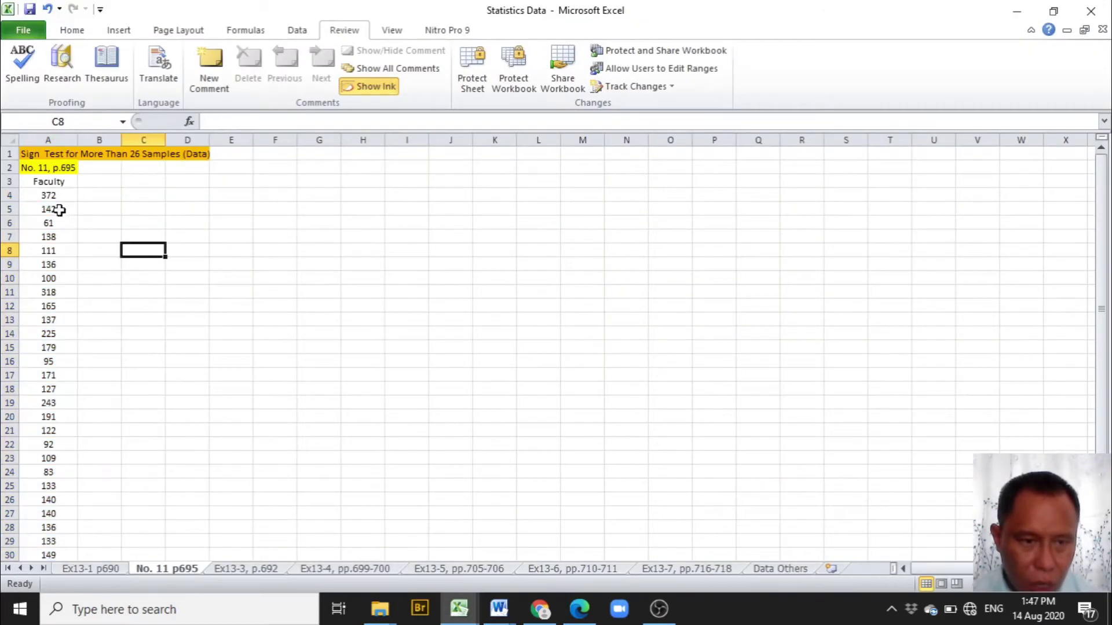
{"action": "left_click_drag", "start_coordinate": [52, 195], "coordinate": [62, 536]}
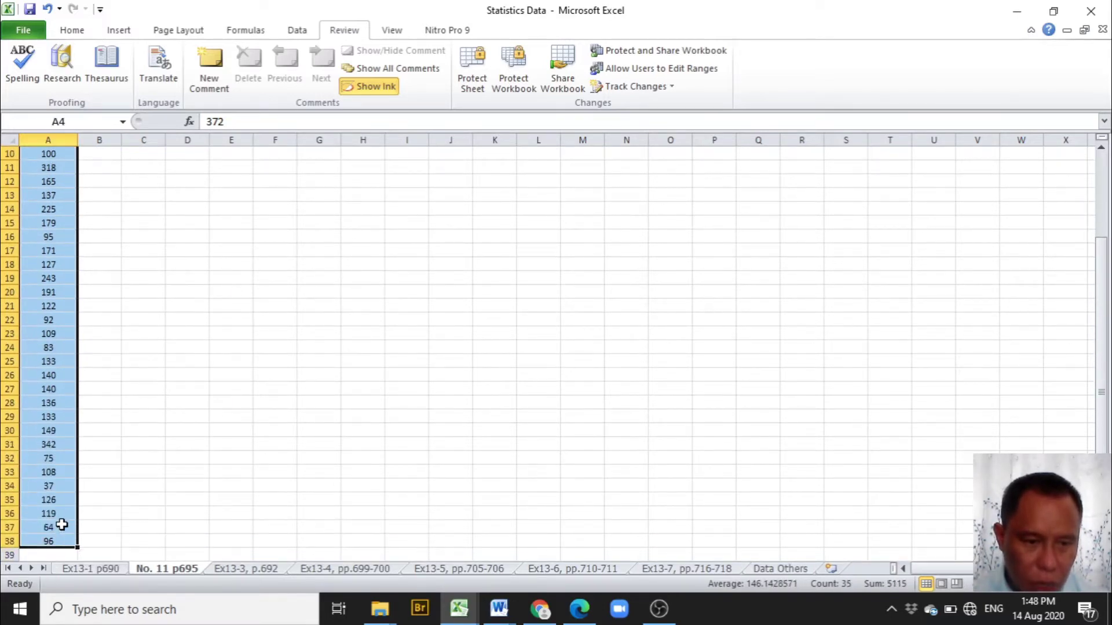
{"action": "right_click", "coordinate": [62, 536]}
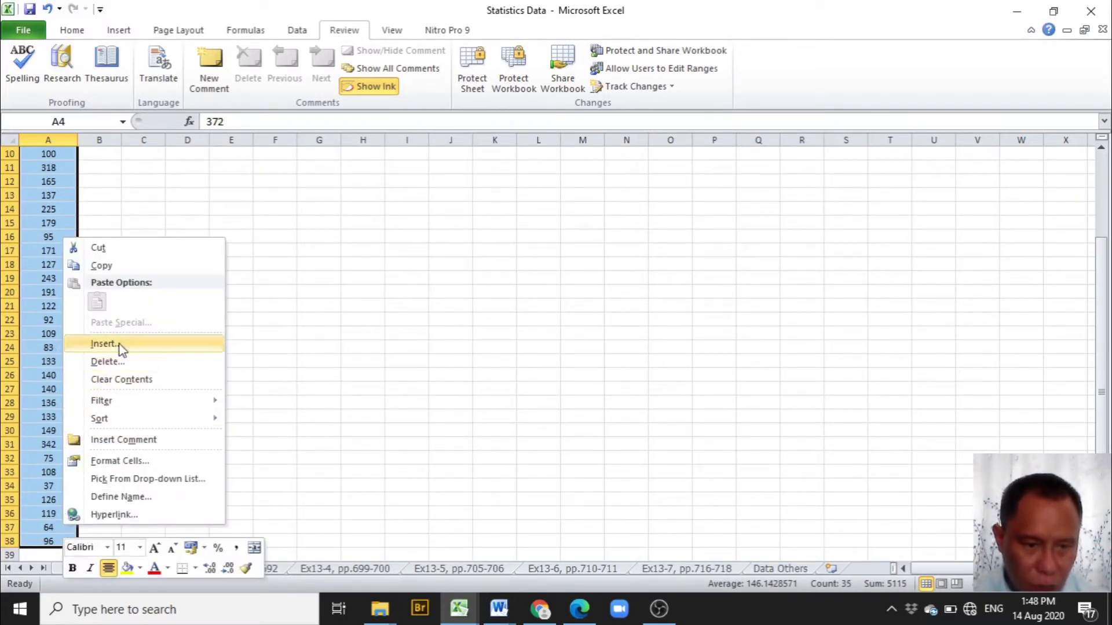
{"action": "left_click", "coordinate": [119, 266]}
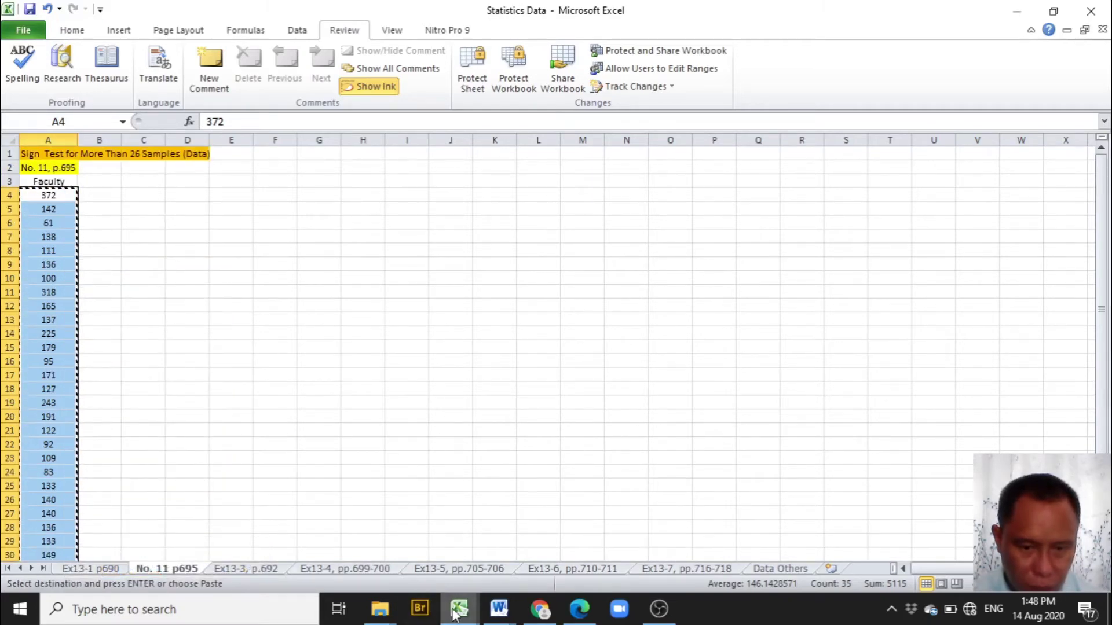
In the Sign Test template, bring up paste options at Data cell B10
{"action": "mouse_move", "coordinate": [460, 605]}
{"action": "left_click", "coordinate": [567, 573]}
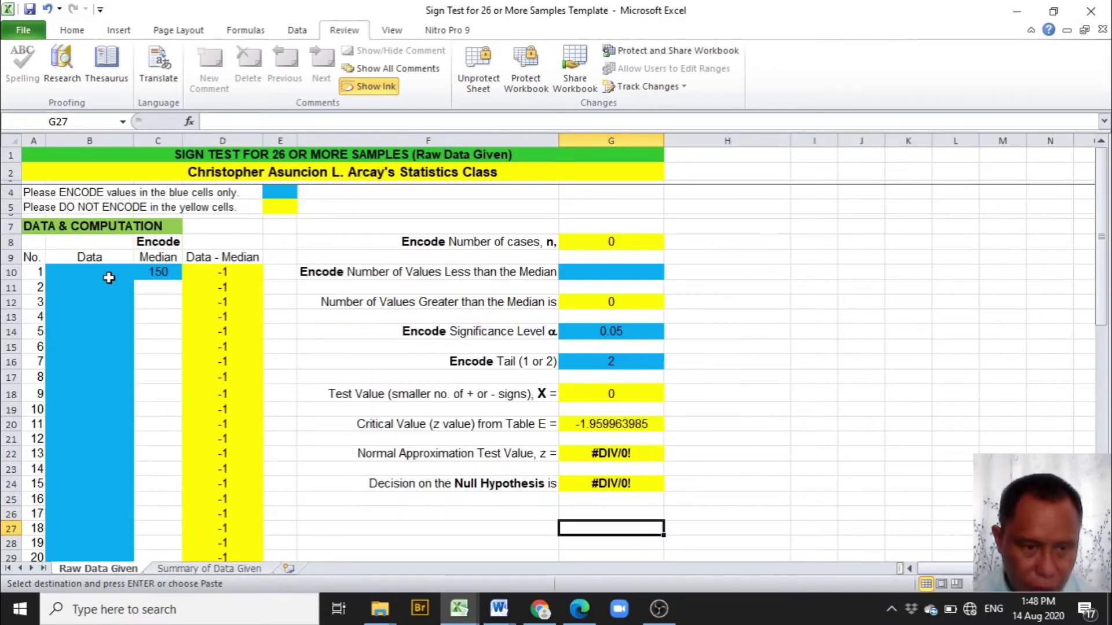
{"action": "left_click", "coordinate": [109, 271]}
{"action": "right_click", "coordinate": [109, 271]}
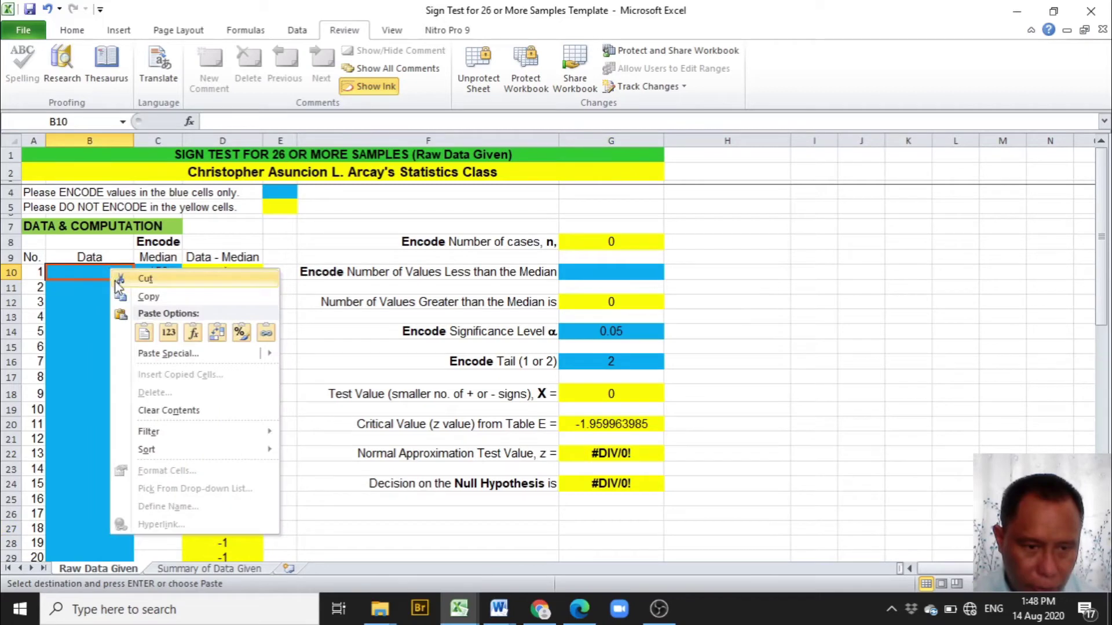
Paste the faculty values as plain values starting at B10
{"action": "left_click", "coordinate": [169, 340]}
{"action": "left_click", "coordinate": [169, 337]}
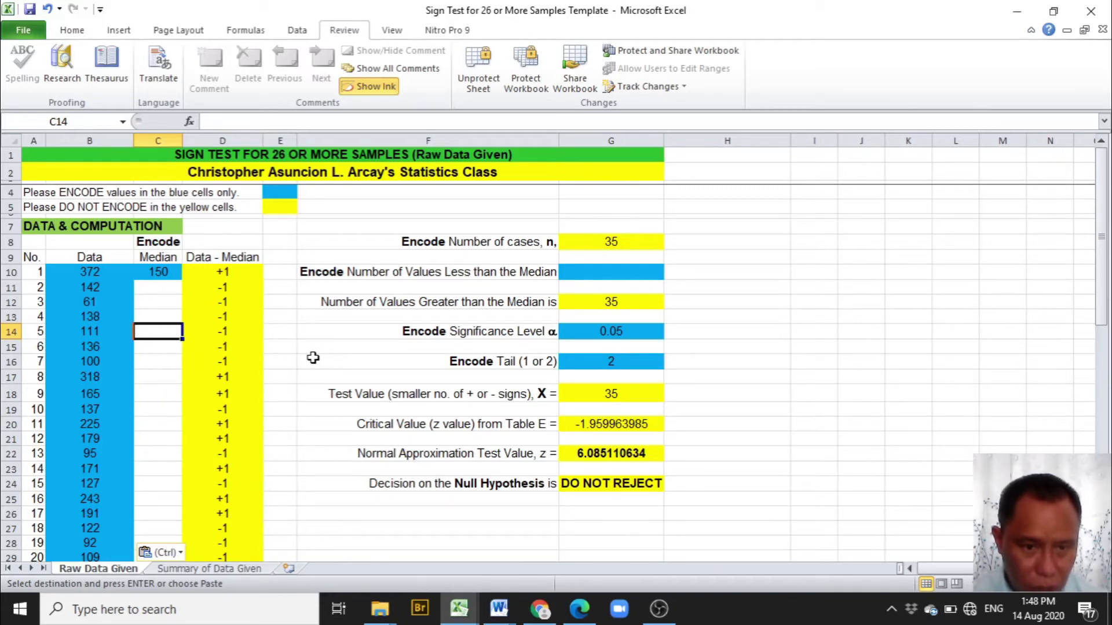
{"action": "left_click", "coordinate": [313, 357]}
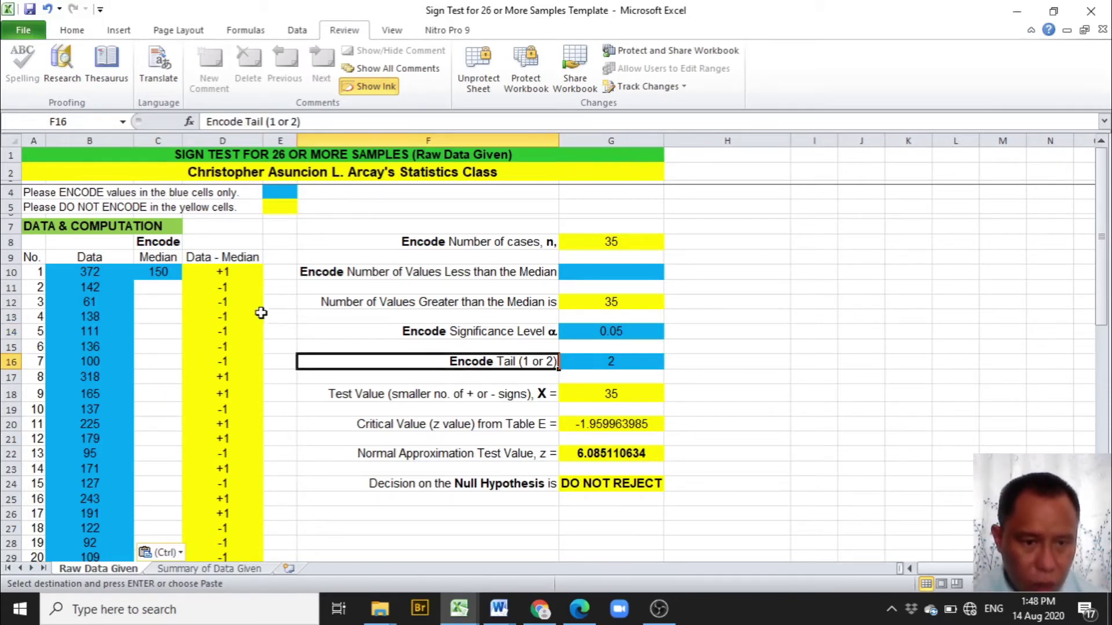
{"action": "scroll", "coordinate": [277, 284], "scroll_direction": "down", "scroll_amount": 8}
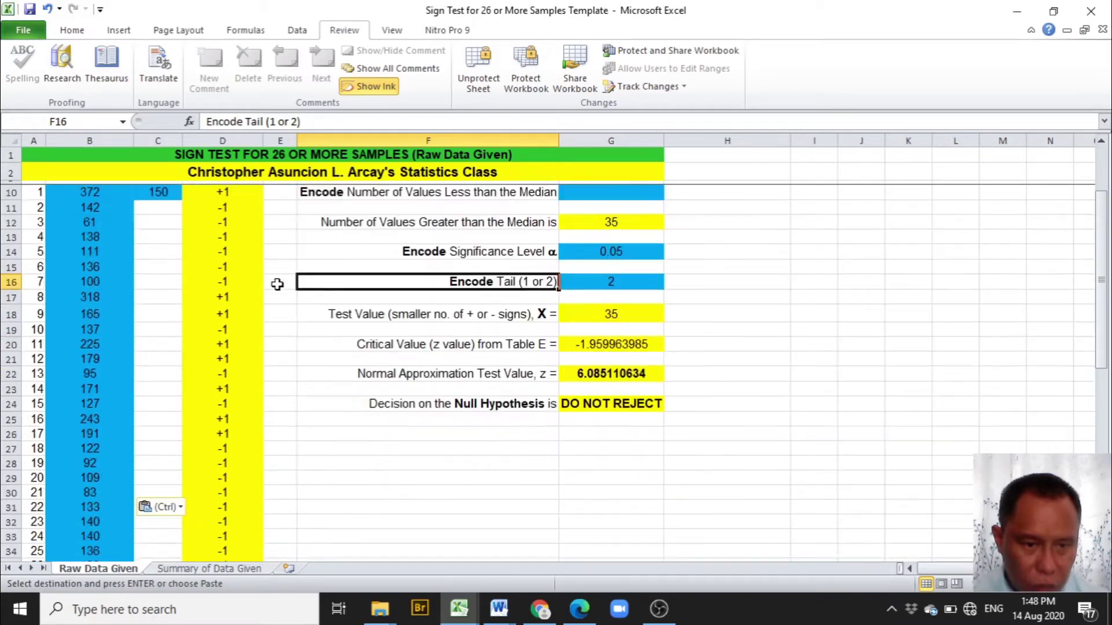
{"action": "scroll", "coordinate": [279, 299], "scroll_direction": "down", "scroll_amount": 3}
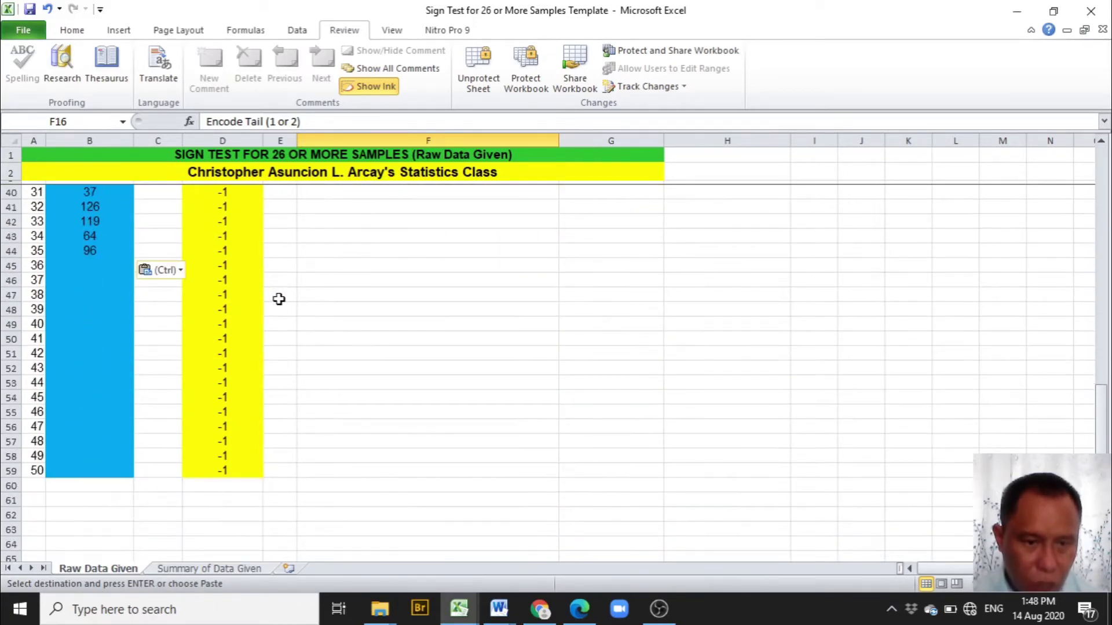
{"action": "scroll", "coordinate": [278, 298], "scroll_direction": "up", "scroll_amount": 10}
{"action": "scroll", "coordinate": [279, 299], "scroll_direction": "up", "scroll_amount": 2}
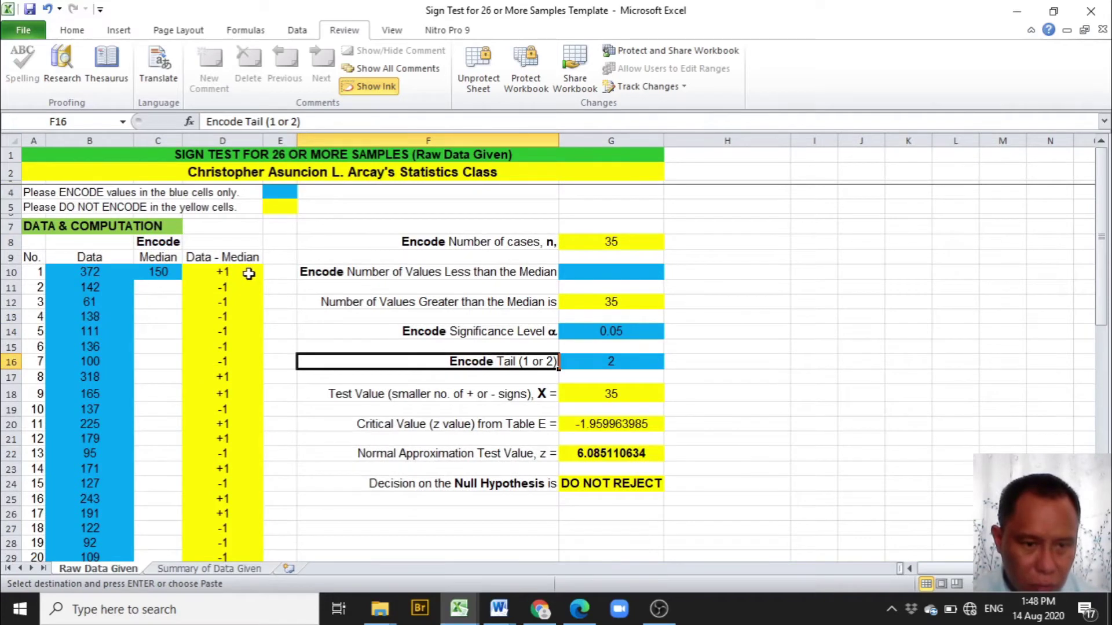
Check that the pasted data runs from row 10 to row 44
{"action": "left_click", "coordinate": [9, 274]}
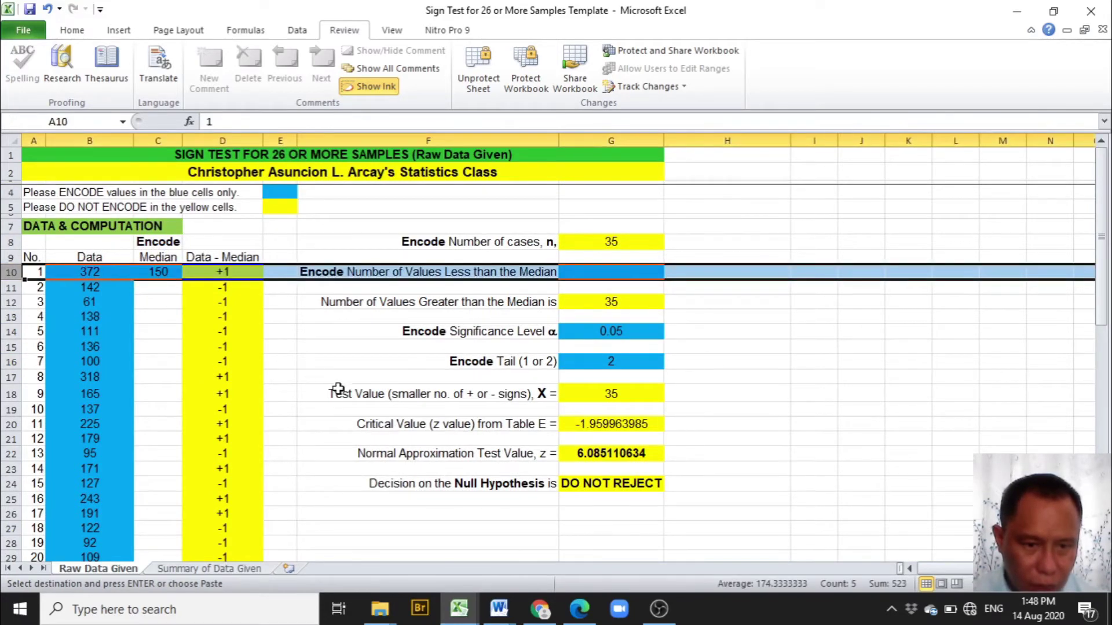
{"action": "scroll", "coordinate": [338, 394], "scroll_direction": "down", "scroll_amount": 7}
{"action": "scroll", "coordinate": [338, 394], "scroll_direction": "down", "scroll_amount": 5}
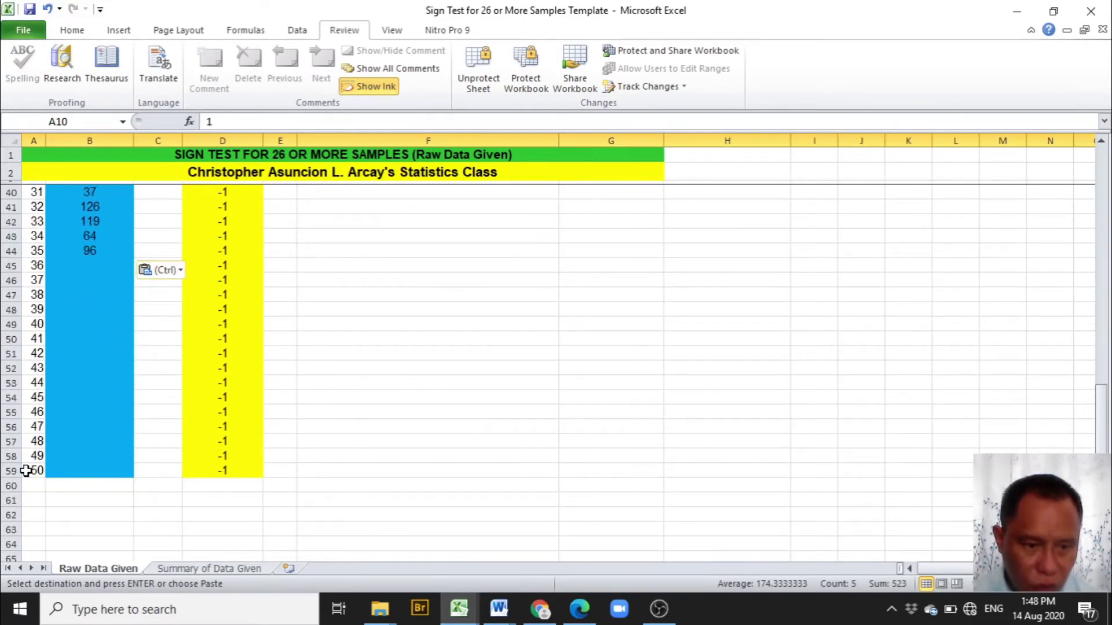
{"action": "left_click", "coordinate": [8, 470]}
{"action": "scroll", "coordinate": [392, 382], "scroll_direction": "up", "scroll_amount": 2}
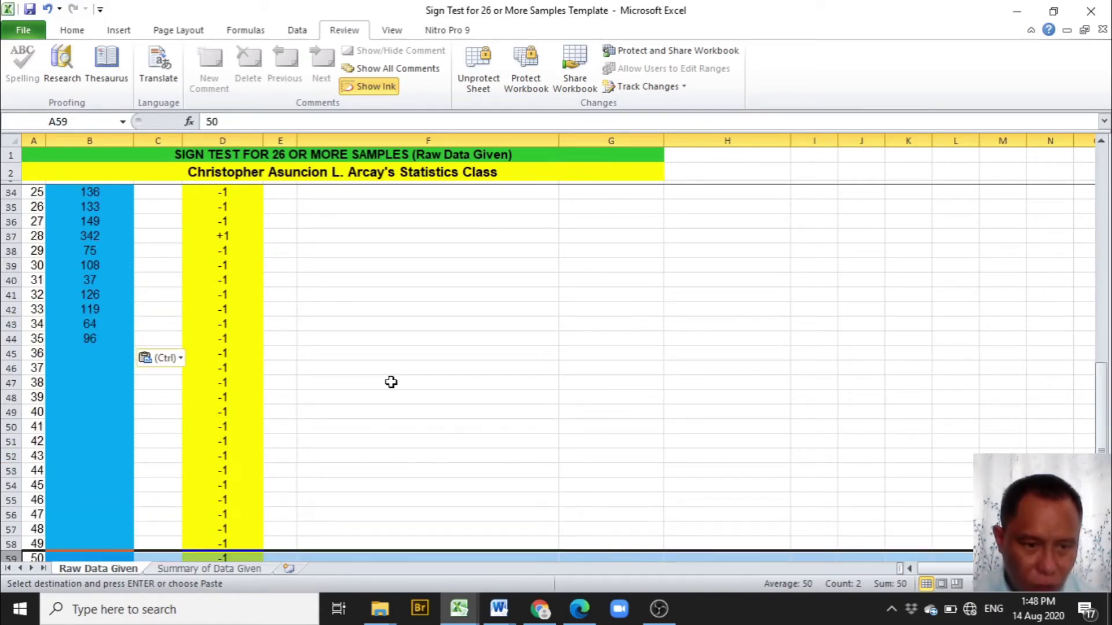
{"action": "scroll", "coordinate": [391, 382], "scroll_direction": "up", "scroll_amount": 8}
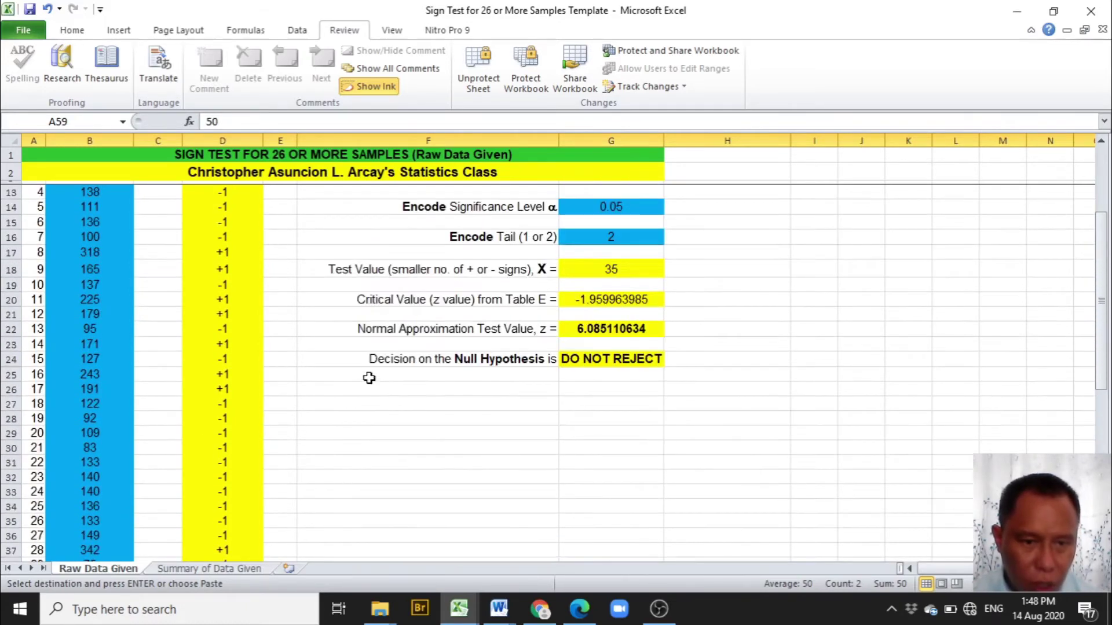
{"action": "scroll", "coordinate": [328, 355], "scroll_direction": "up", "scroll_amount": 1}
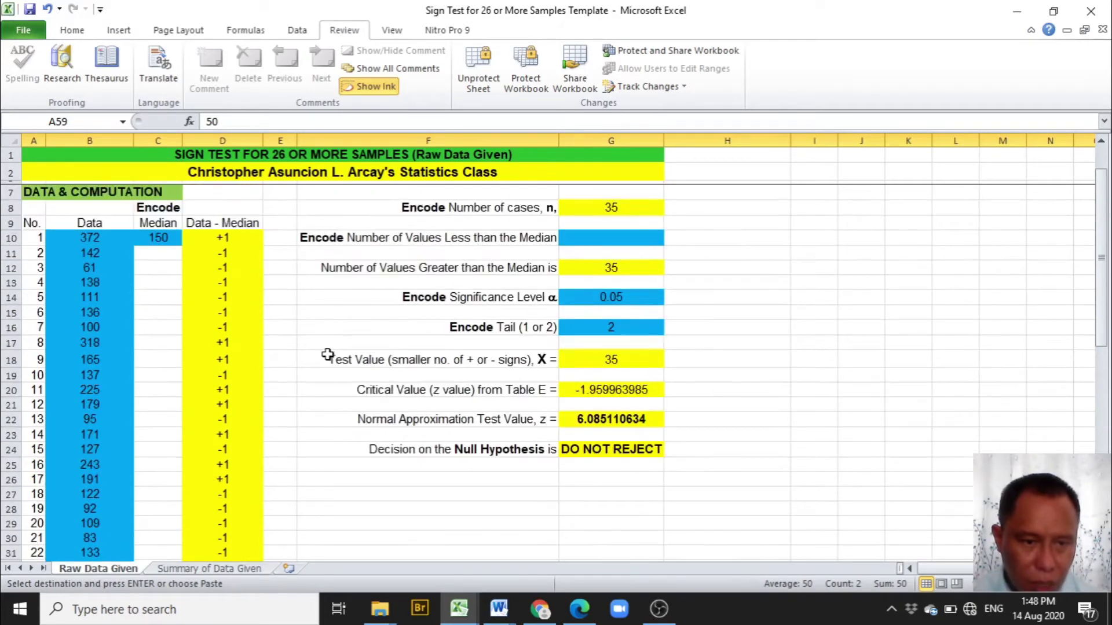
{"action": "left_click", "coordinate": [11, 238]}
{"action": "scroll", "coordinate": [330, 344], "scroll_direction": "down", "scroll_amount": 6}
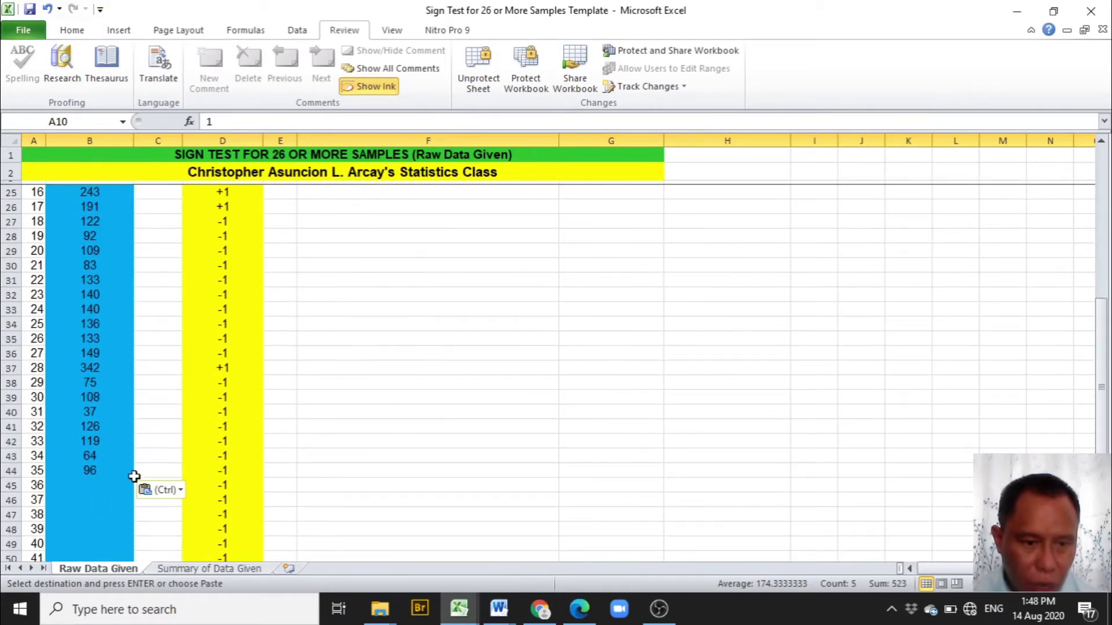
{"action": "left_click", "coordinate": [11, 470]}
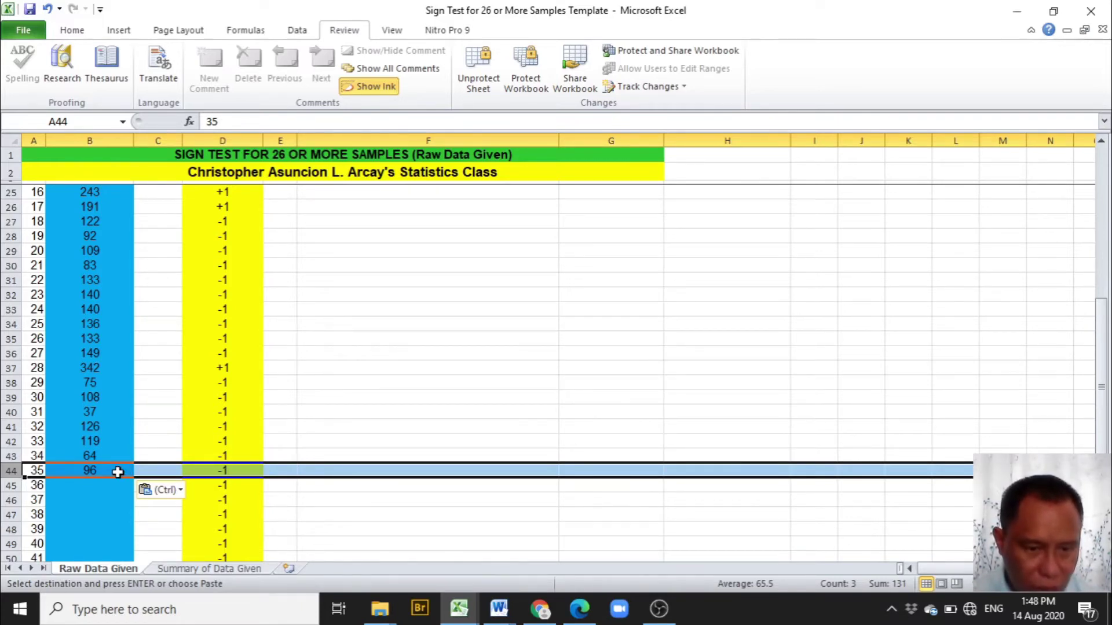
{"action": "scroll", "coordinate": [338, 430], "scroll_direction": "up", "scroll_amount": 5}
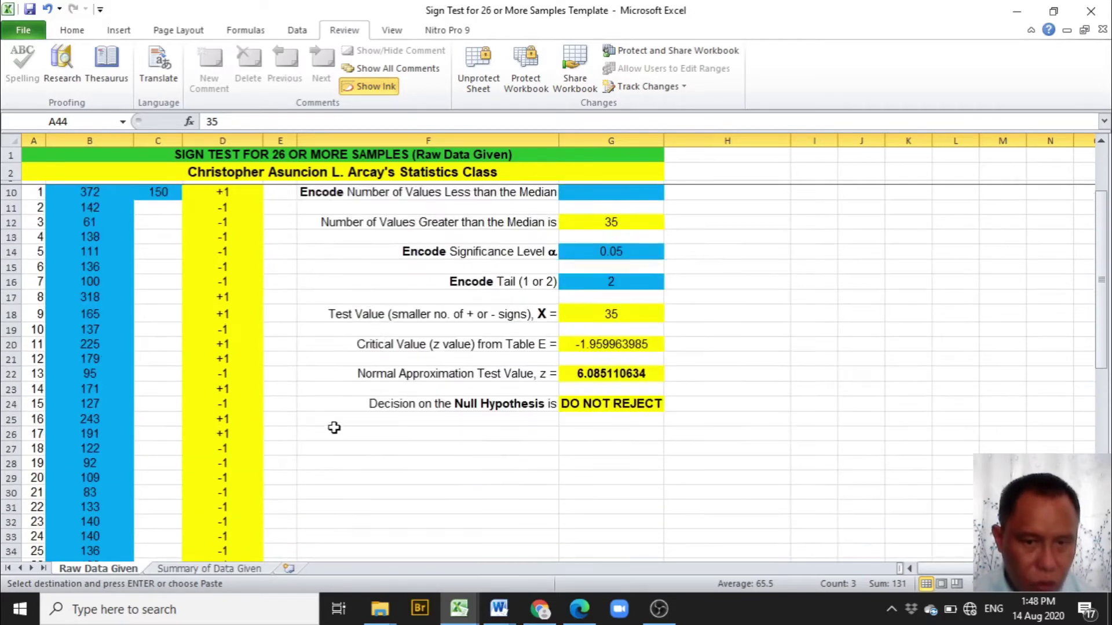
{"action": "scroll", "coordinate": [334, 427], "scroll_direction": "up", "scroll_amount": 2}
{"action": "left_click", "coordinate": [301, 377]}
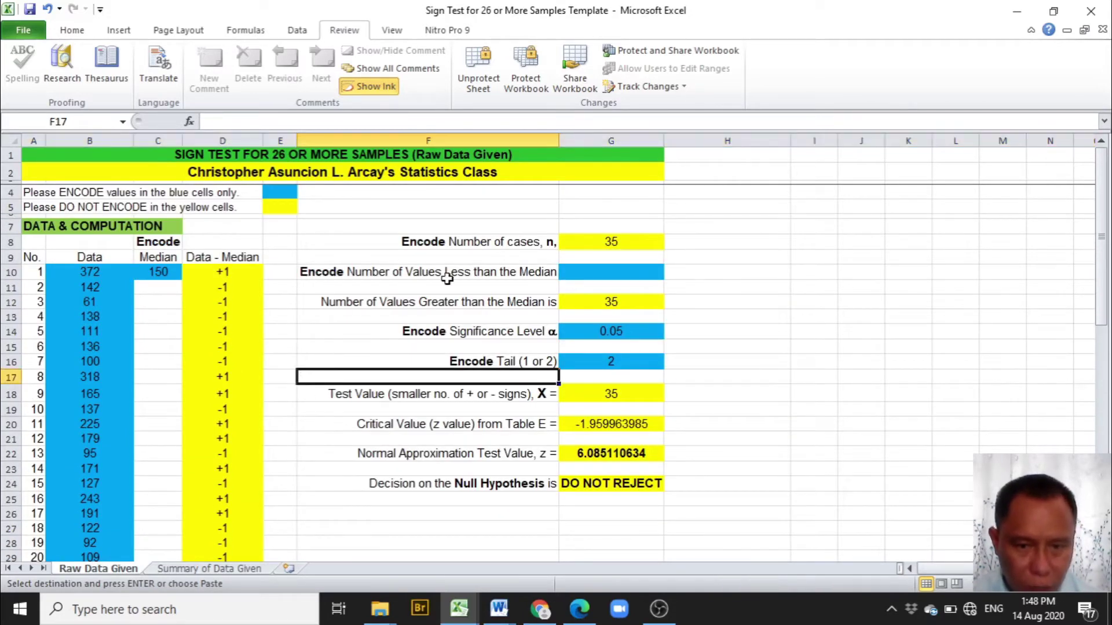
Inspect the +1/-1 sign formulas in column D from D11 down to D44
{"action": "left_click", "coordinate": [588, 270]}
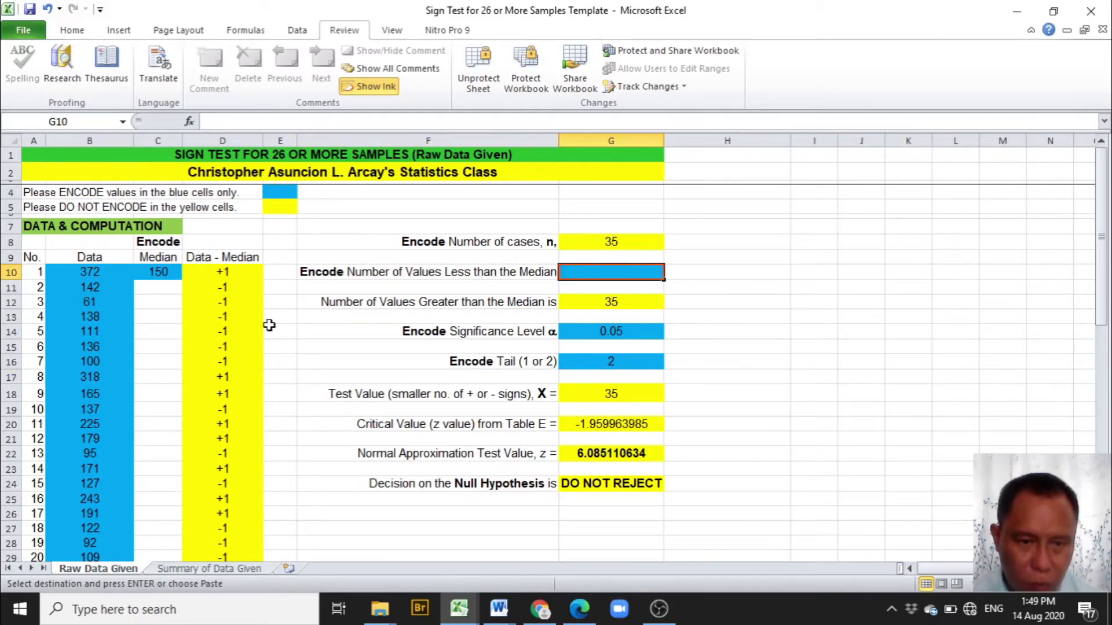
{"action": "left_click", "coordinate": [238, 290]}
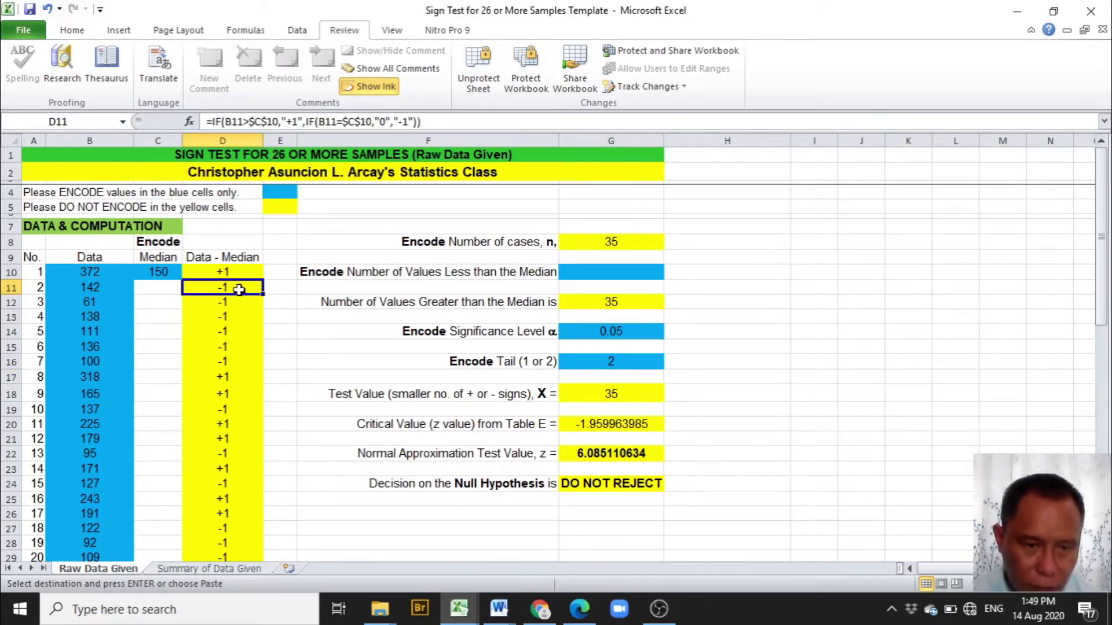
{"action": "left_click", "coordinate": [239, 303]}
{"action": "left_click", "coordinate": [238, 327]}
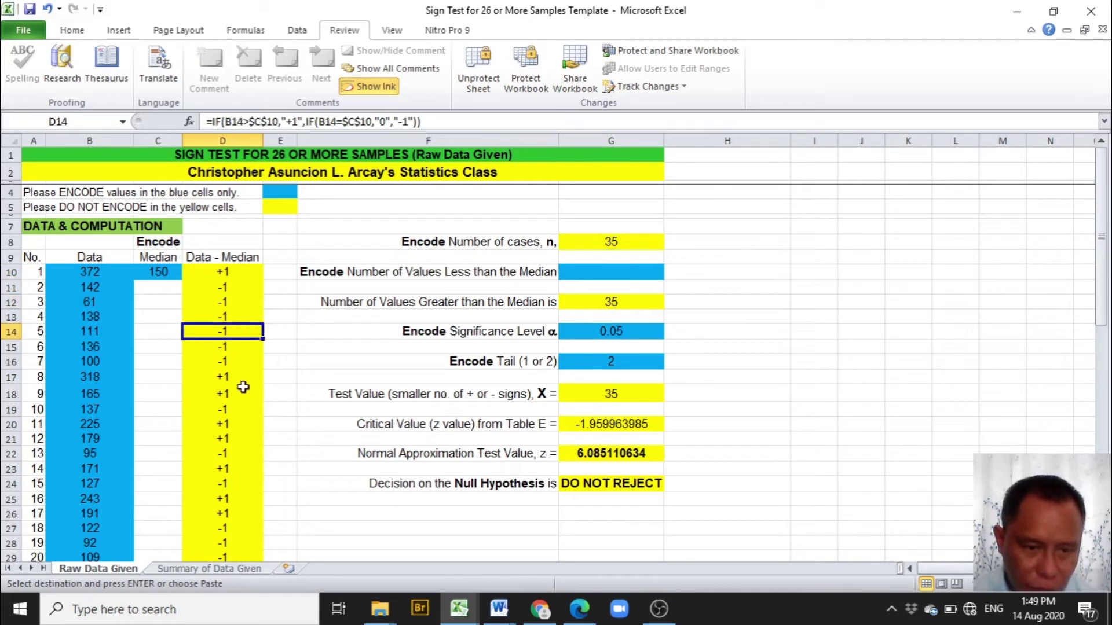
{"action": "left_click", "coordinate": [244, 488]}
{"action": "scroll", "coordinate": [245, 488], "scroll_direction": "down", "scroll_amount": 9}
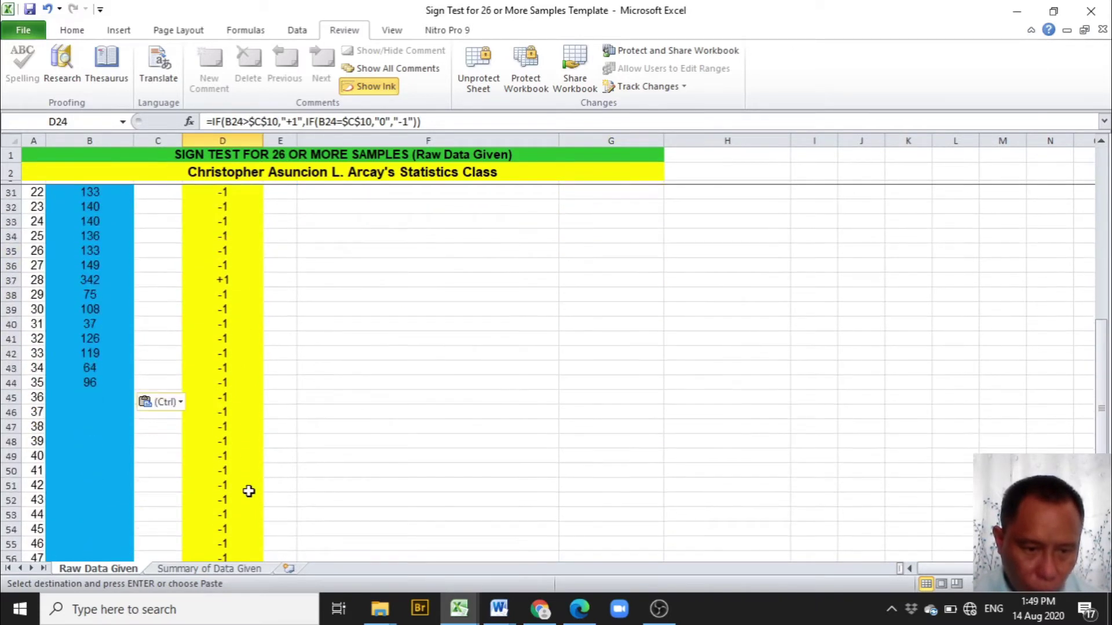
{"action": "left_click", "coordinate": [241, 383]}
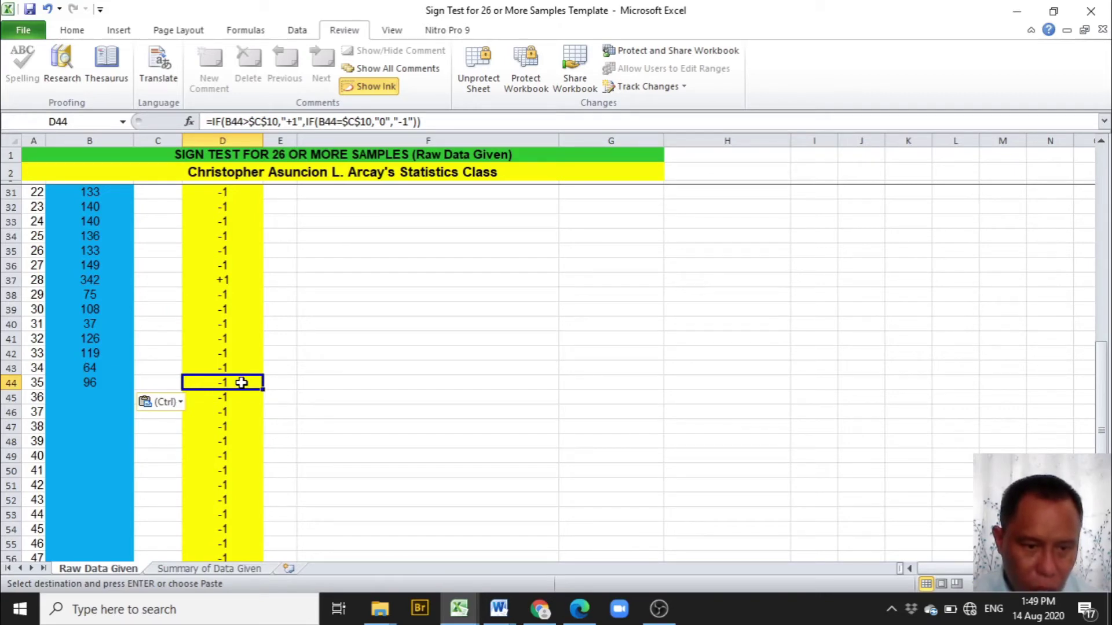
{"action": "left_click", "coordinate": [11, 383]}
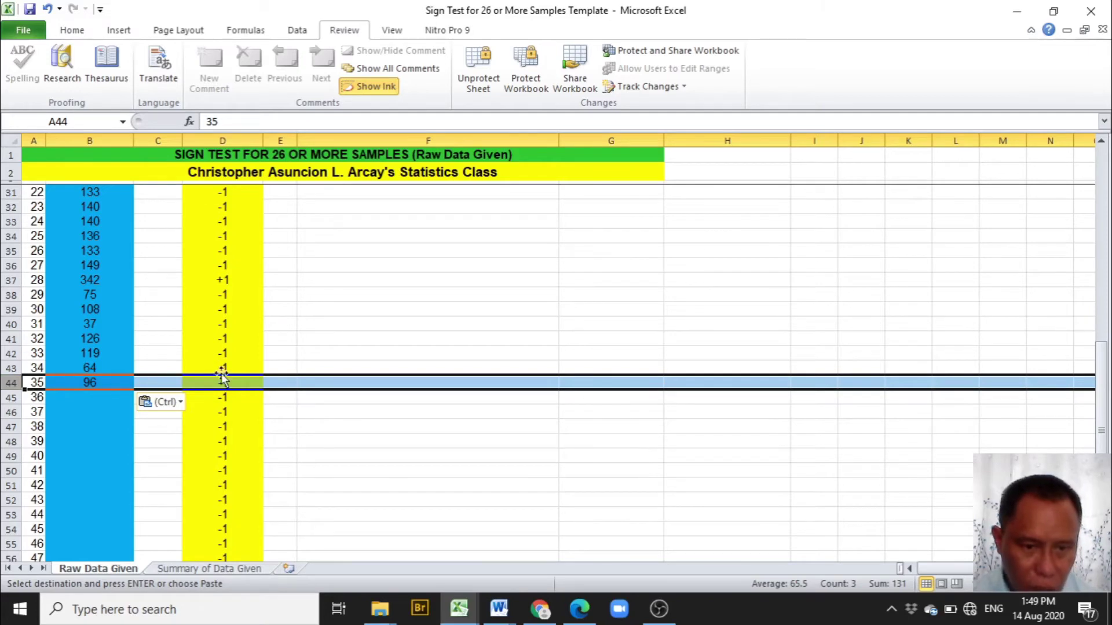
{"action": "scroll", "coordinate": [346, 369], "scroll_direction": "up", "scroll_amount": 8}
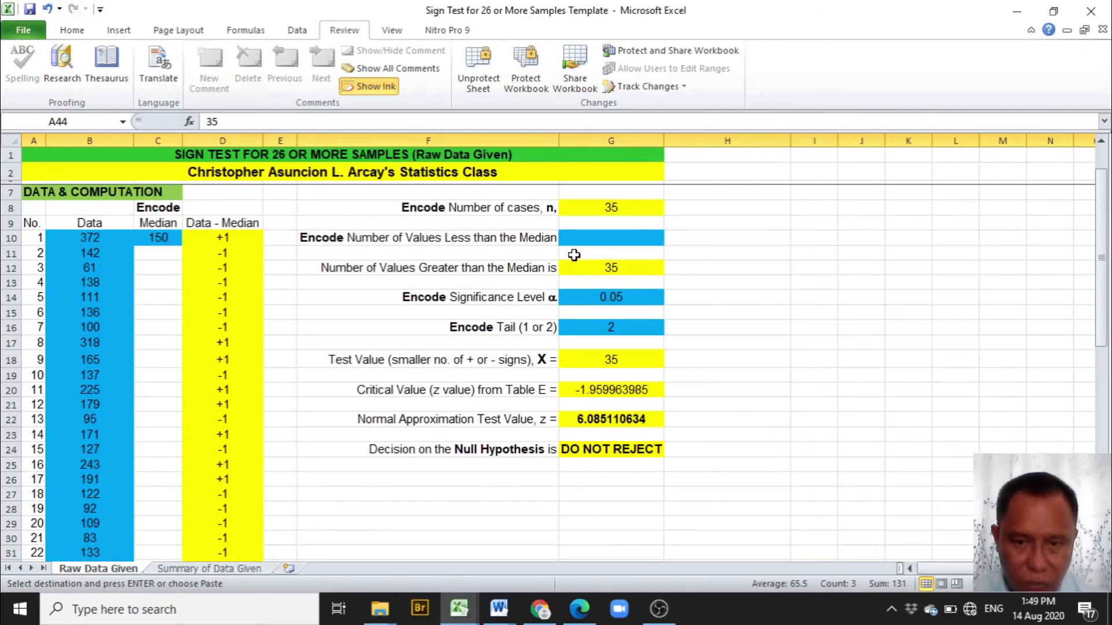
Enter 26 as the count below the median in G10, giving z = -2.704493615
{"action": "left_click", "coordinate": [612, 240]}
{"action": "type", "text": "26"}
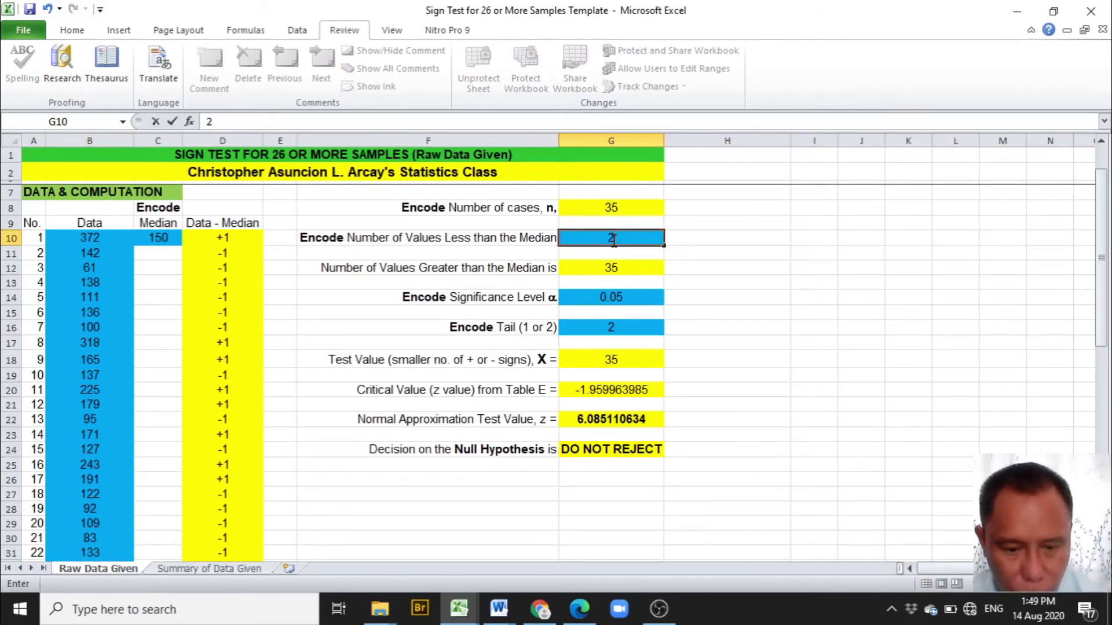
{"action": "left_click", "coordinate": [741, 280]}
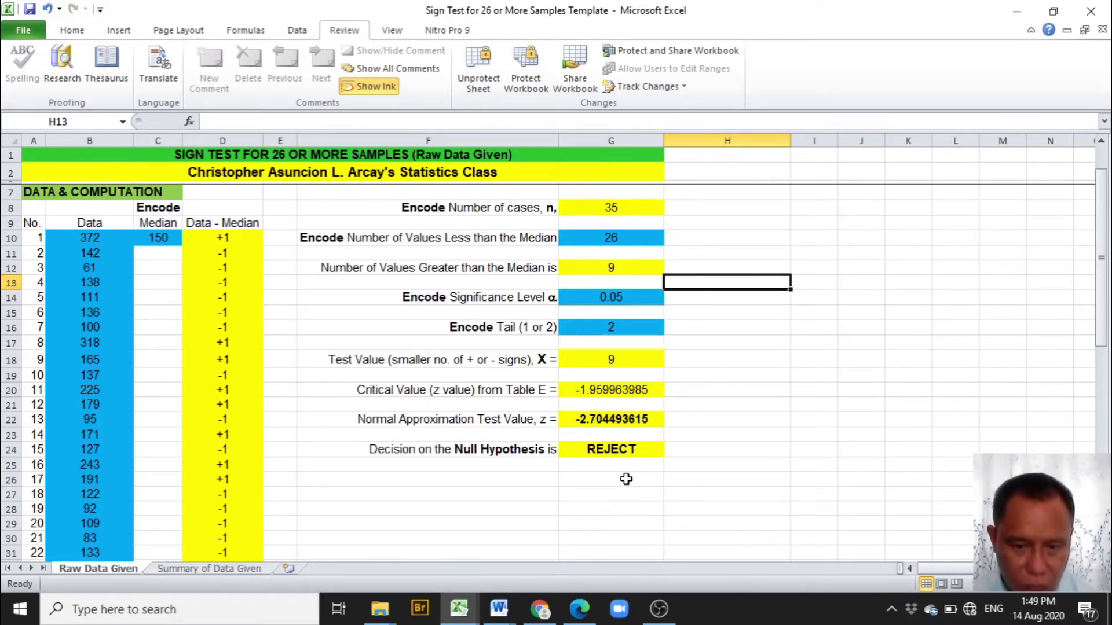
{"action": "mouse_move", "coordinate": [543, 615]}
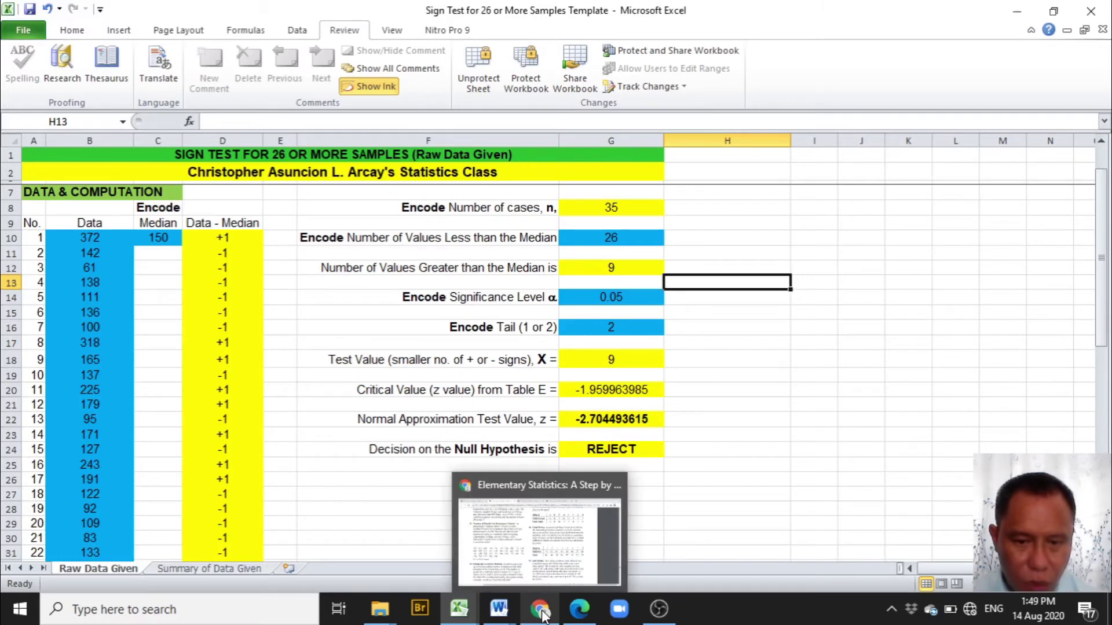
{"action": "left_click", "coordinate": [546, 562]}
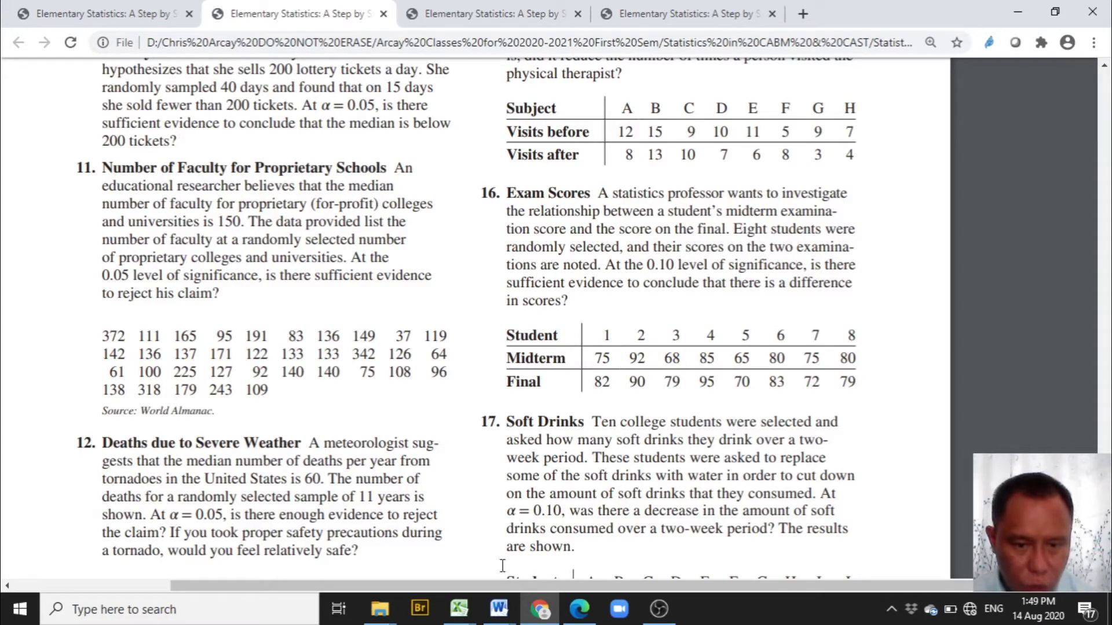
{"action": "mouse_move", "coordinate": [459, 609]}
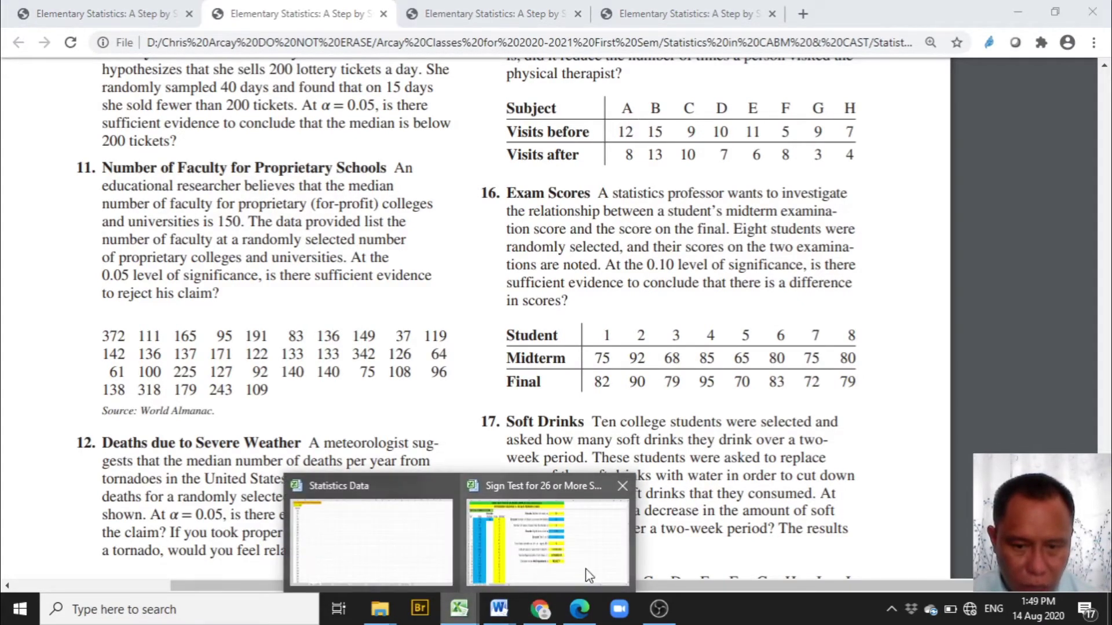
{"action": "left_click", "coordinate": [592, 562]}
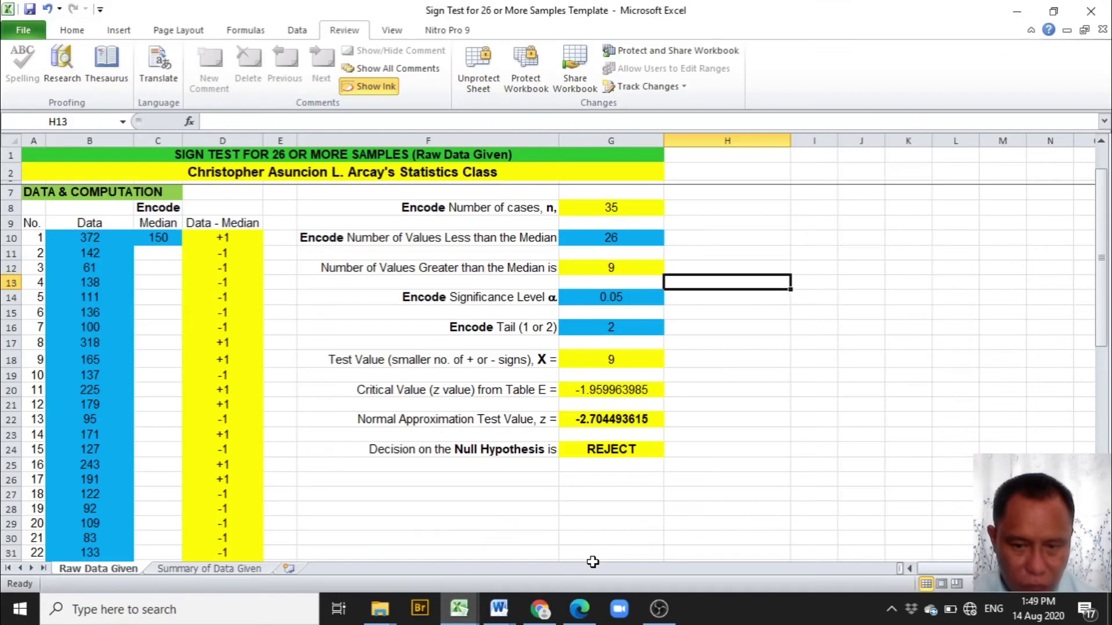
{"action": "left_click", "coordinate": [616, 524]}
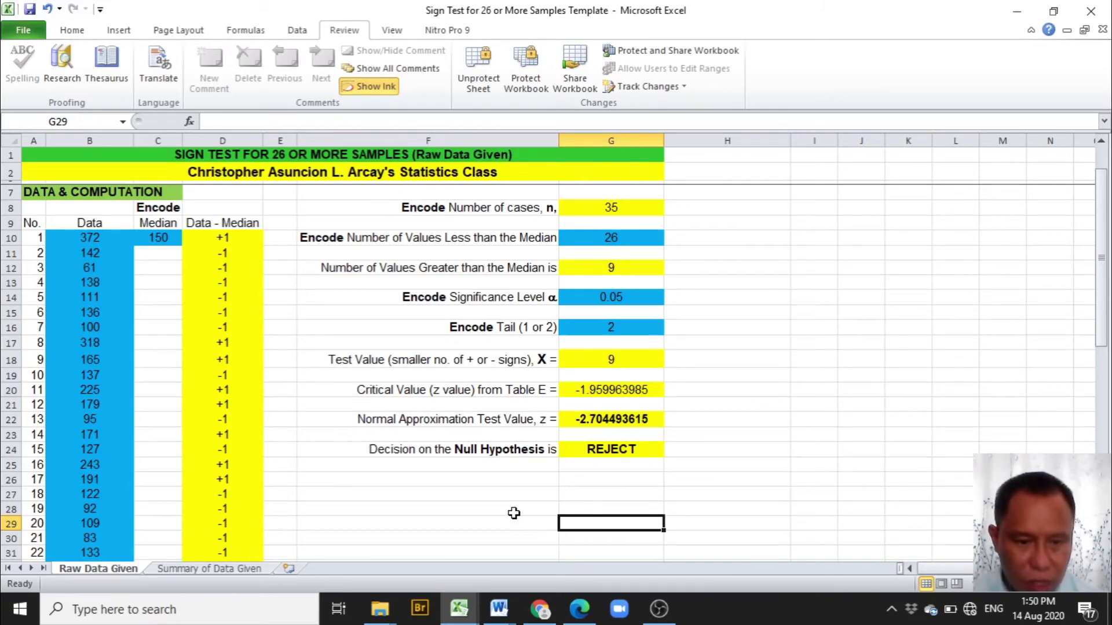
Open the Summary of Data Given sheet, then return to the textbook page 721
{"action": "left_click", "coordinate": [252, 569]}
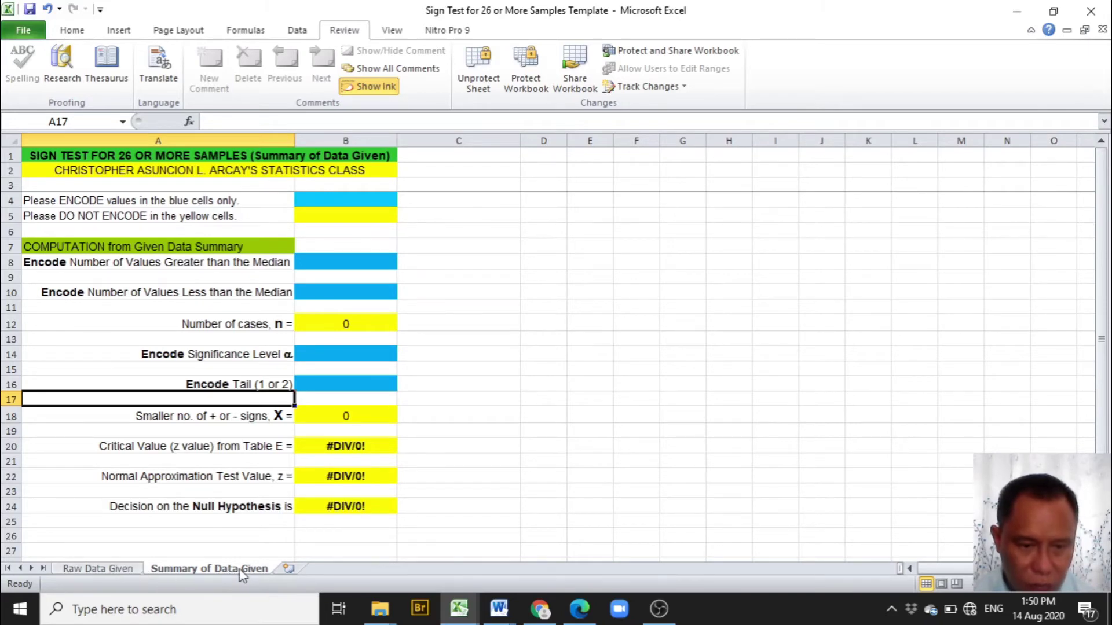
{"action": "left_click", "coordinate": [539, 610]}
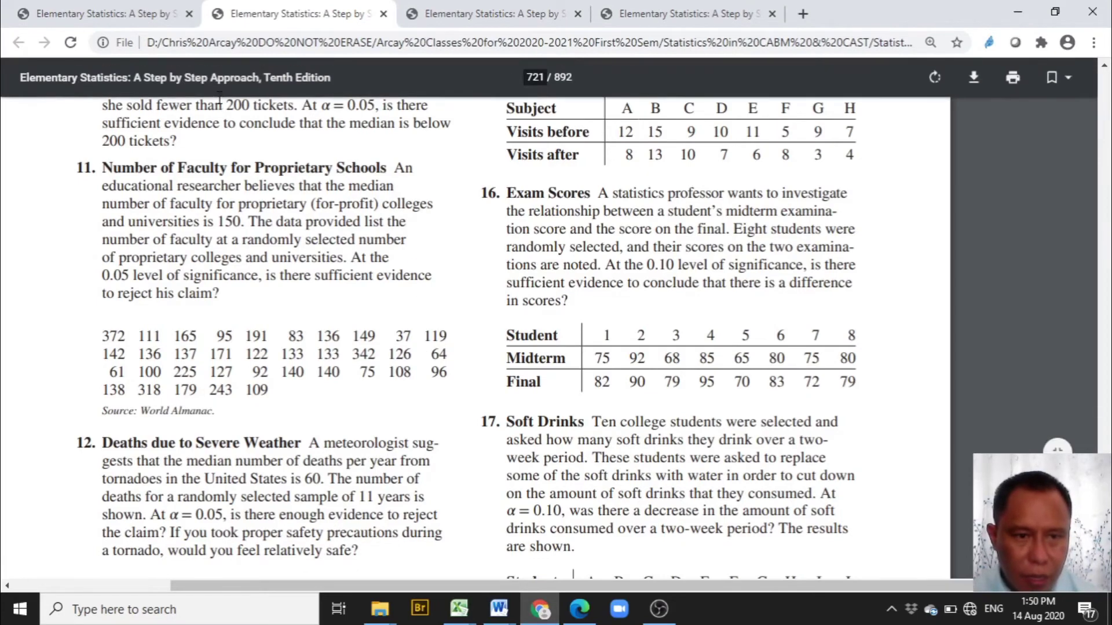
{"action": "left_click", "coordinate": [102, 23]}
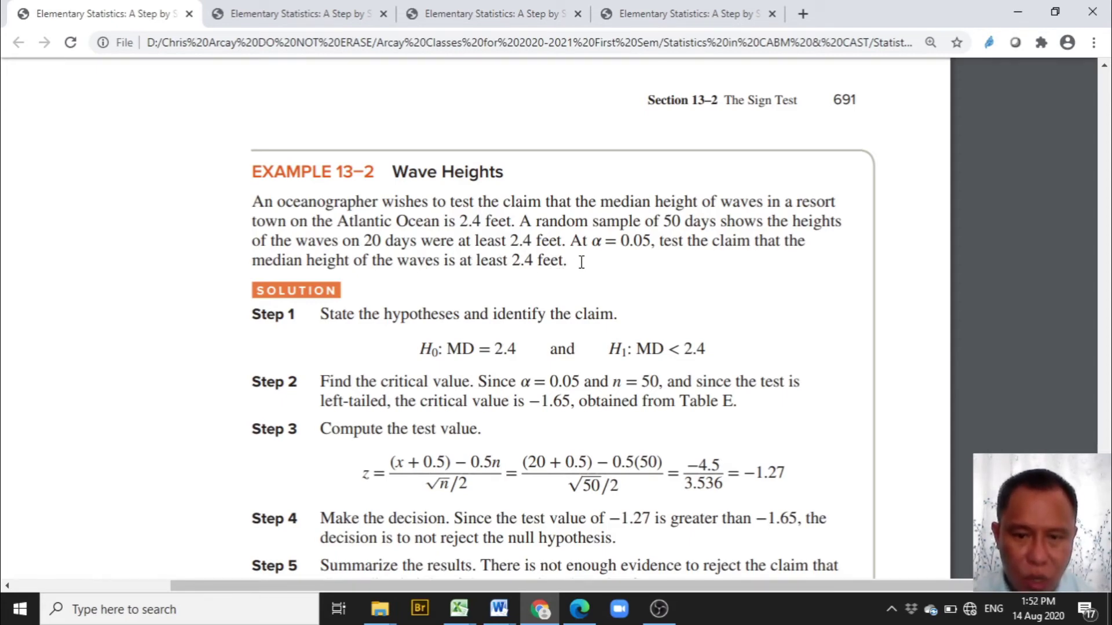
{"action": "left_click", "coordinate": [467, 611]}
{"action": "left_click", "coordinate": [568, 550]}
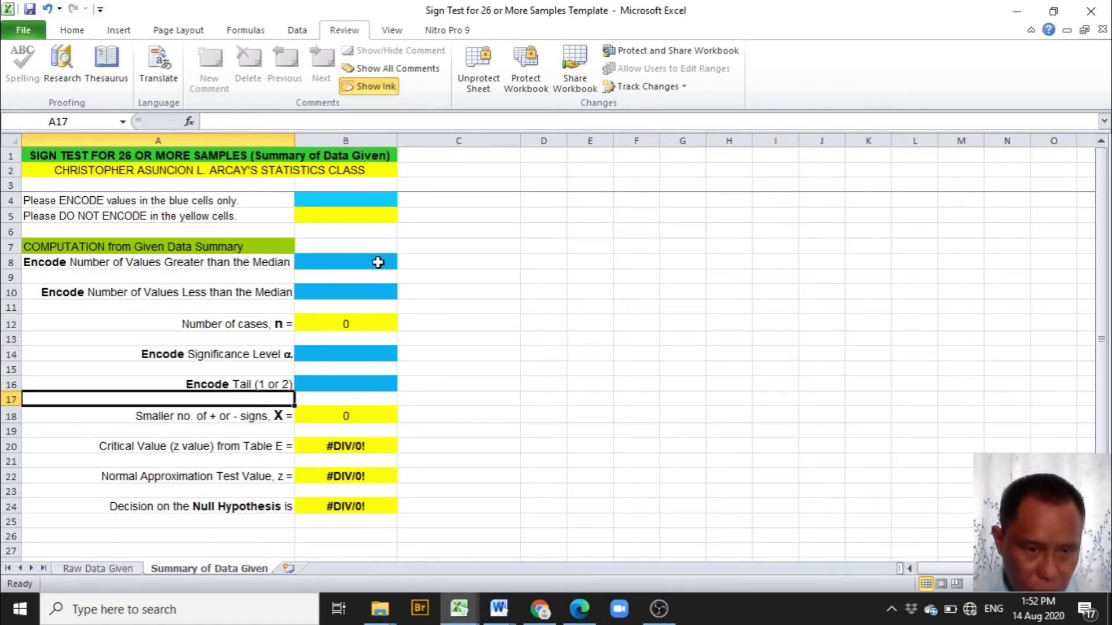
Enter 20 in B8 and 30 in B10 as the counts above and below the median
{"action": "left_click", "coordinate": [377, 262]}
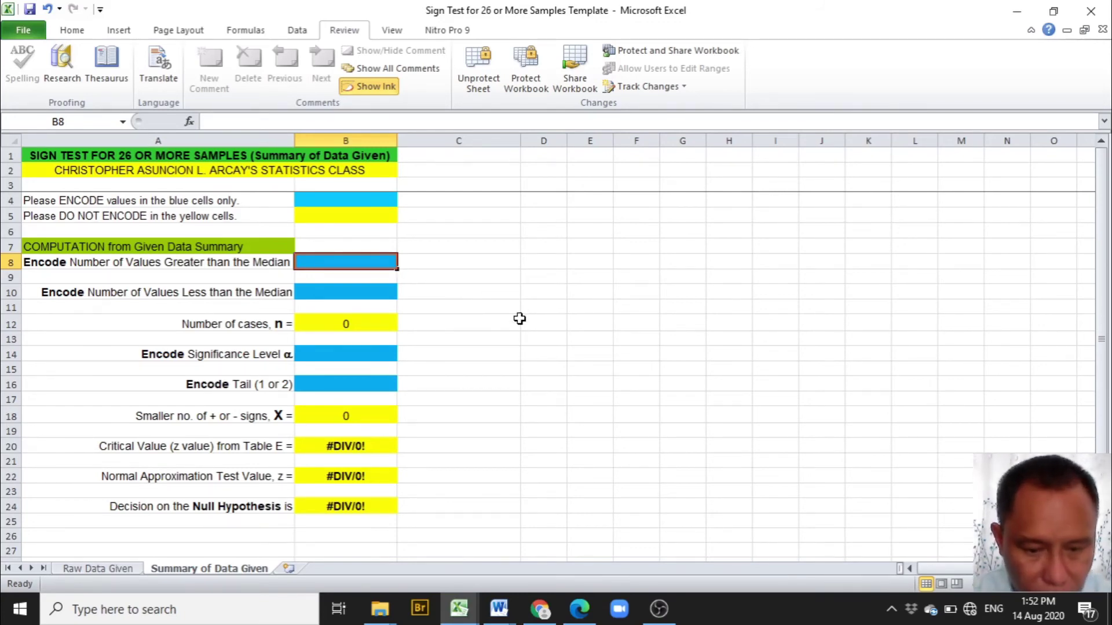
{"action": "type", "text": "20"}
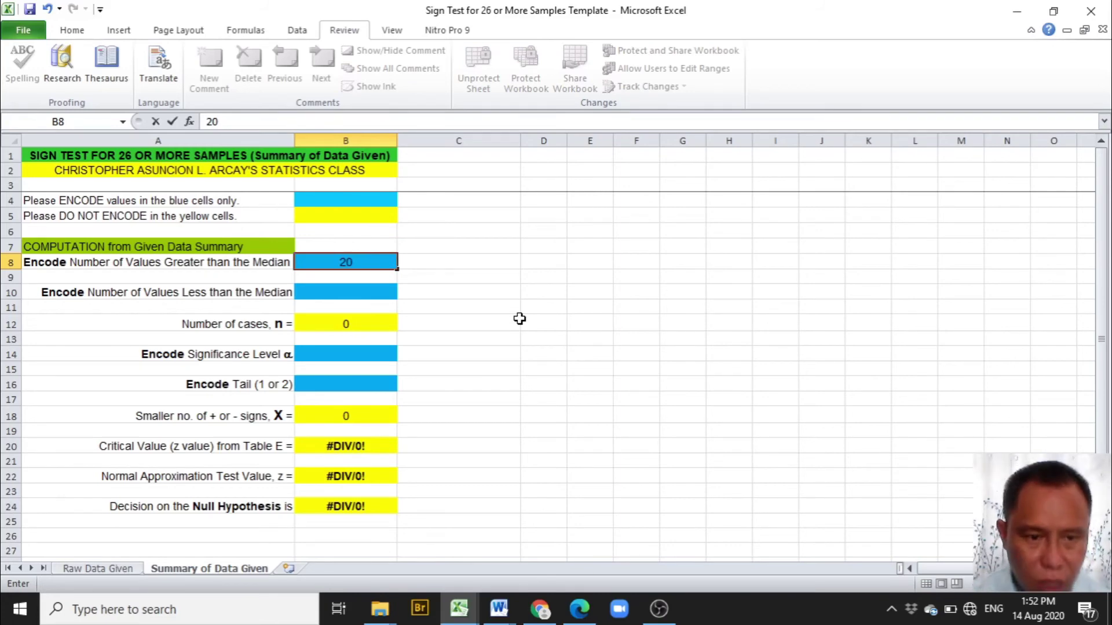
{"action": "left_click", "coordinate": [522, 322]}
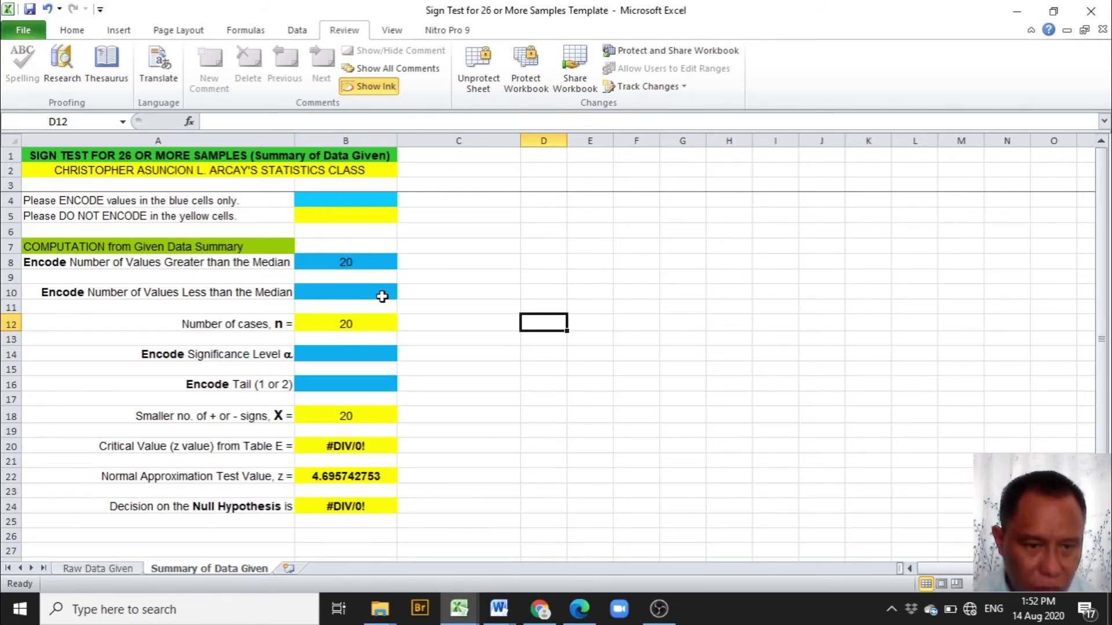
{"action": "left_click", "coordinate": [381, 294]}
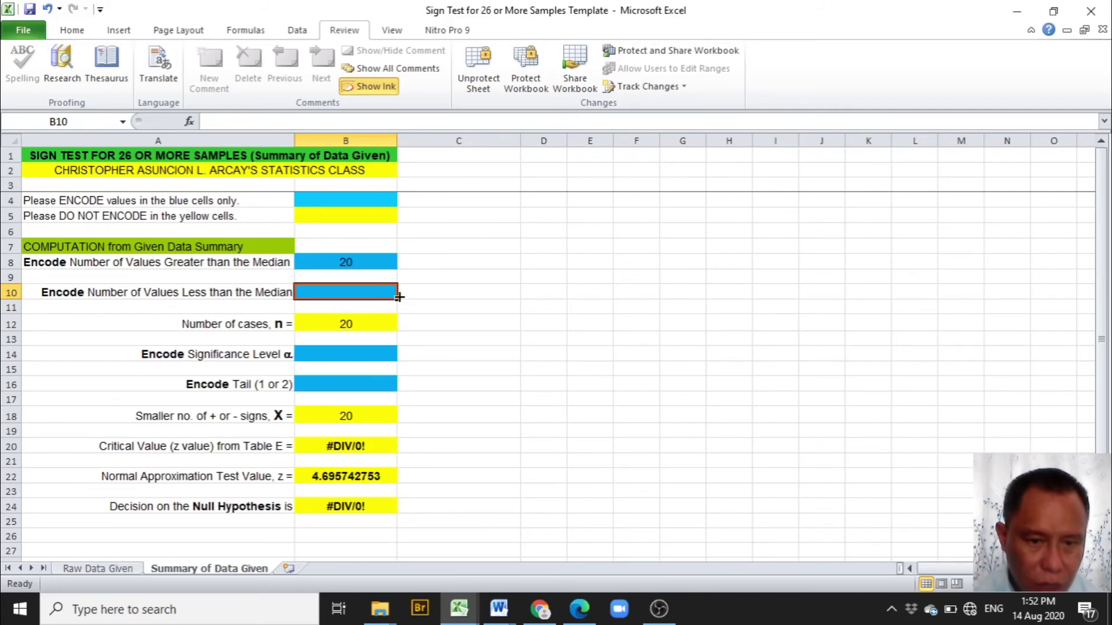
{"action": "type", "text": "30"}
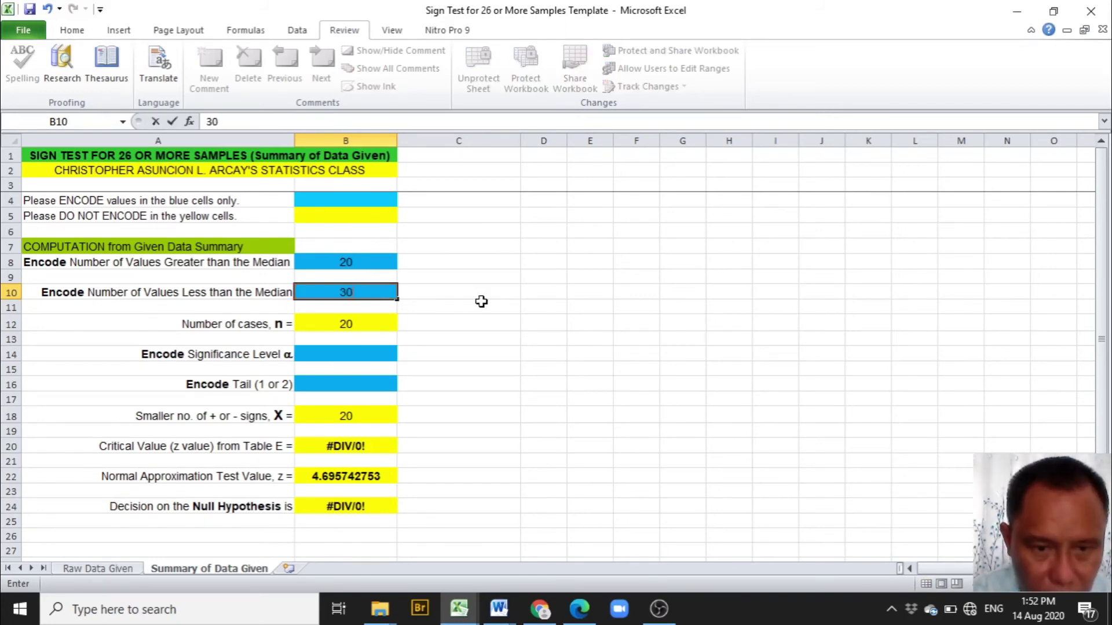
{"action": "left_click", "coordinate": [482, 303]}
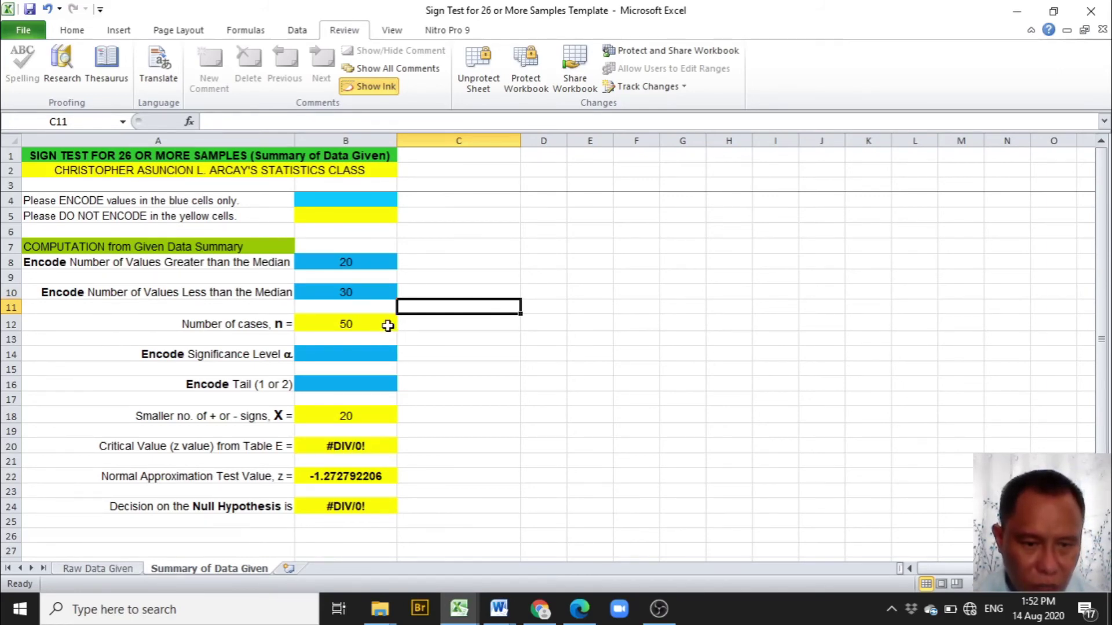
{"action": "left_click", "coordinate": [388, 357]}
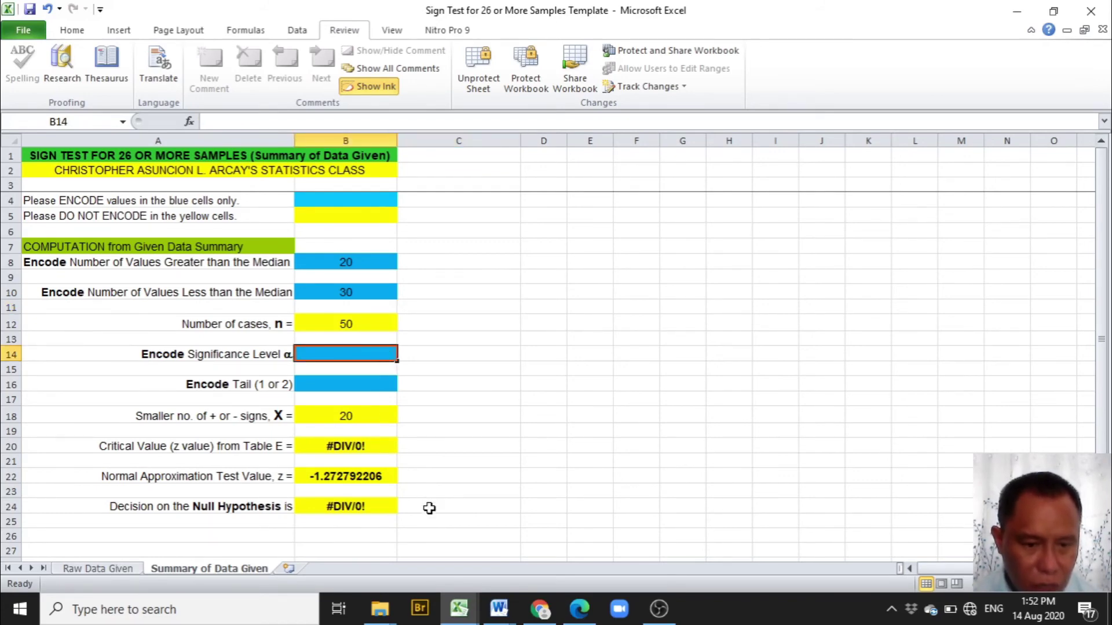
Check alpha in the Wave Heights example and enter 0.05 as the significance level
{"action": "left_click", "coordinate": [539, 609]}
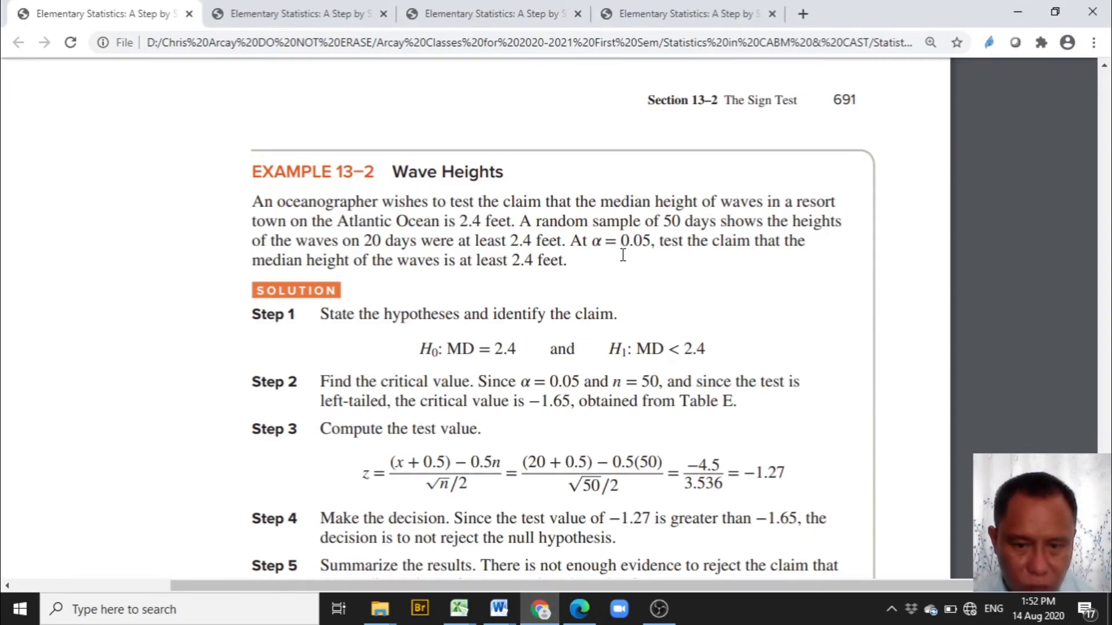
{"action": "left_click", "coordinate": [459, 608]}
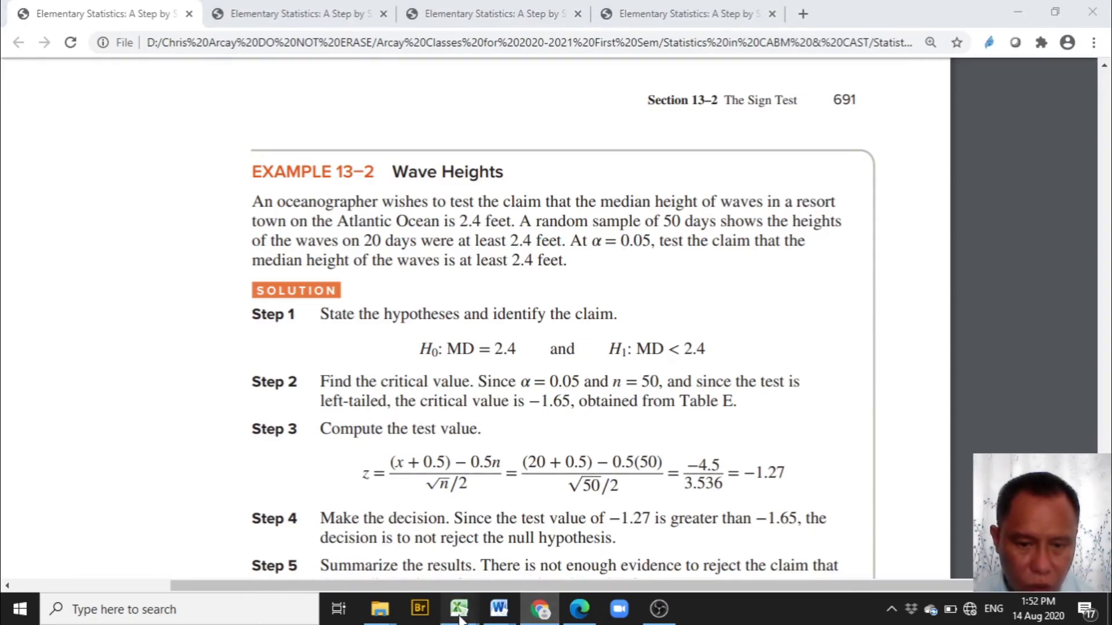
{"action": "left_click", "coordinate": [572, 579]}
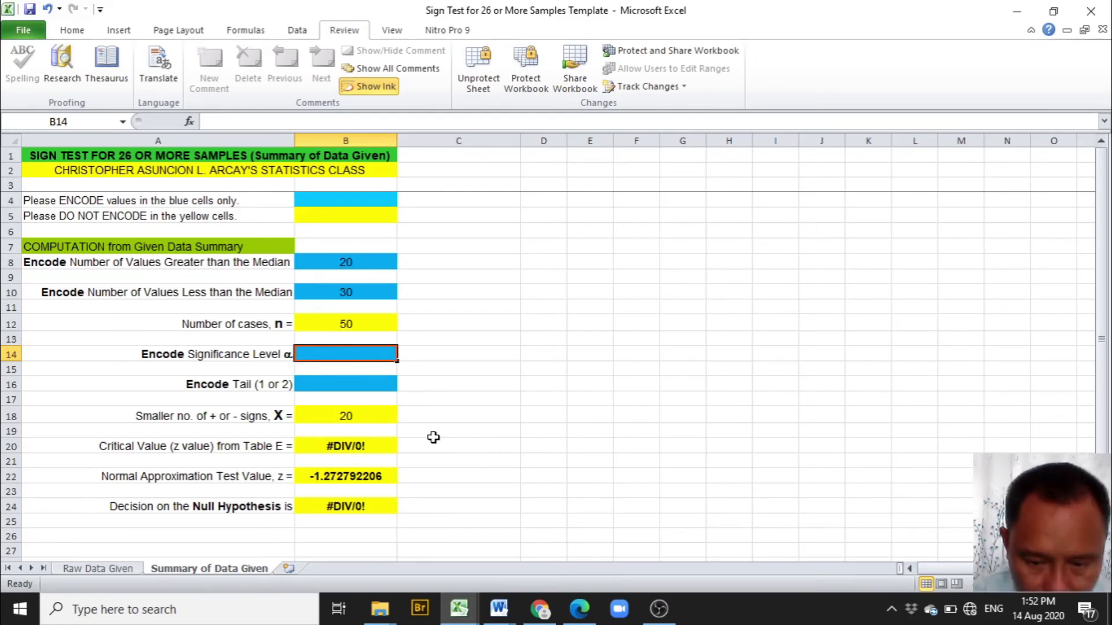
{"action": "type", "text": "0.05"}
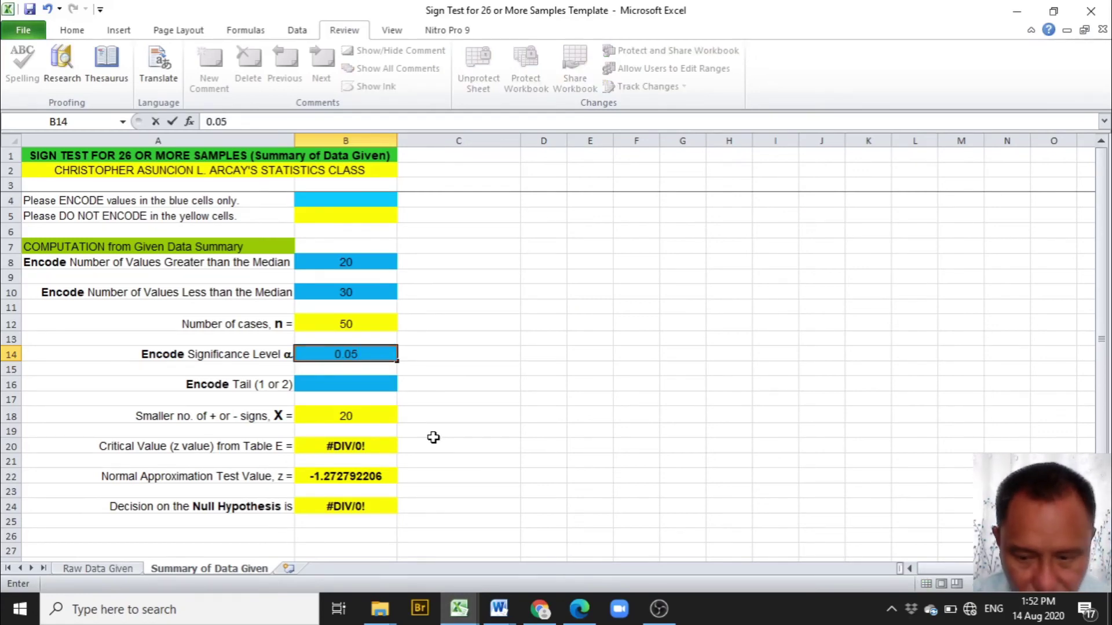
{"action": "key", "text": "Return"}
{"action": "key", "text": "Return"}
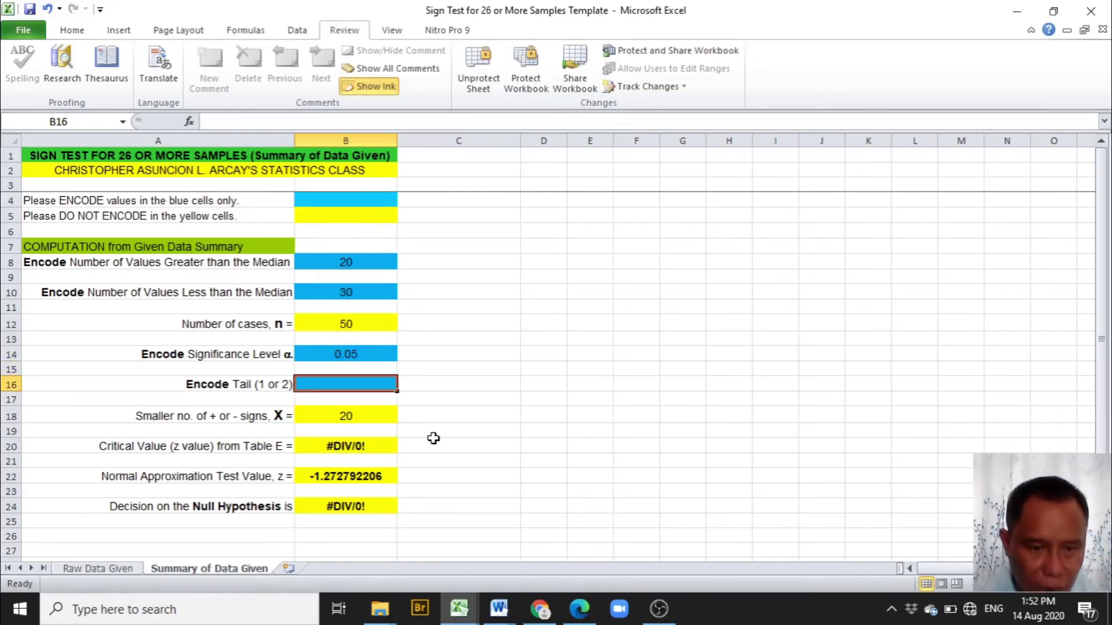
{"action": "mouse_move", "coordinate": [542, 609]}
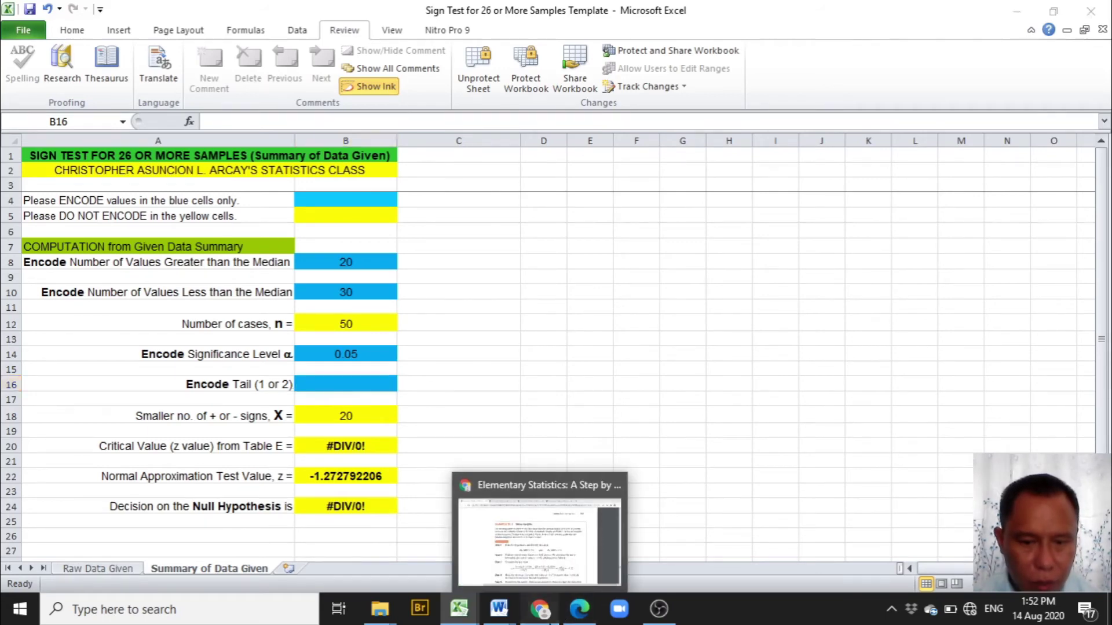
{"action": "left_click", "coordinate": [540, 541]}
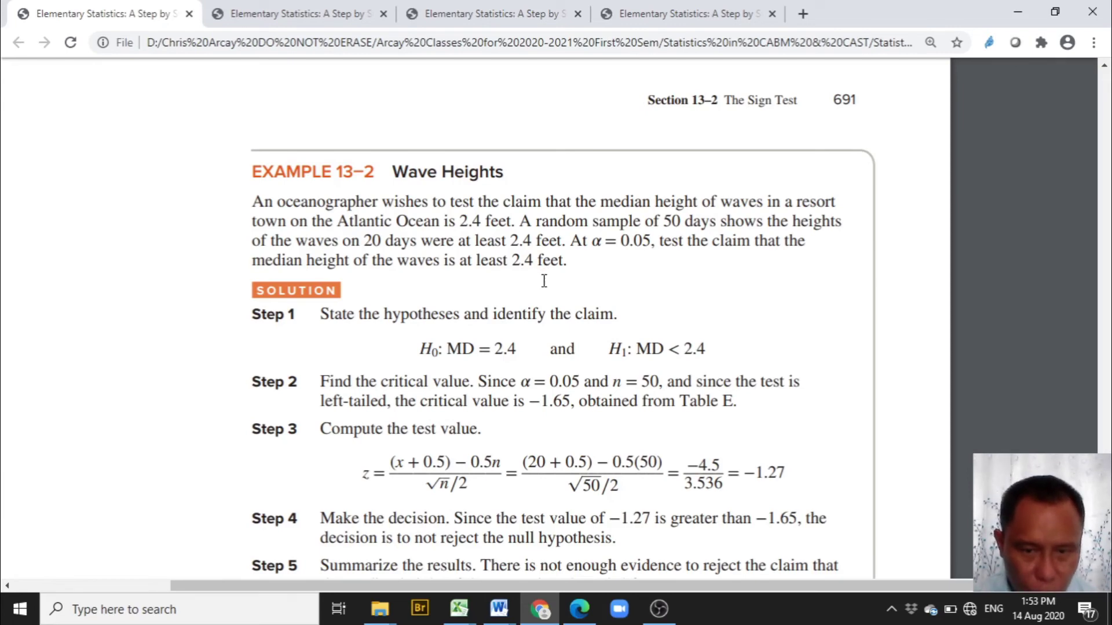
{"action": "left_click", "coordinate": [462, 611]}
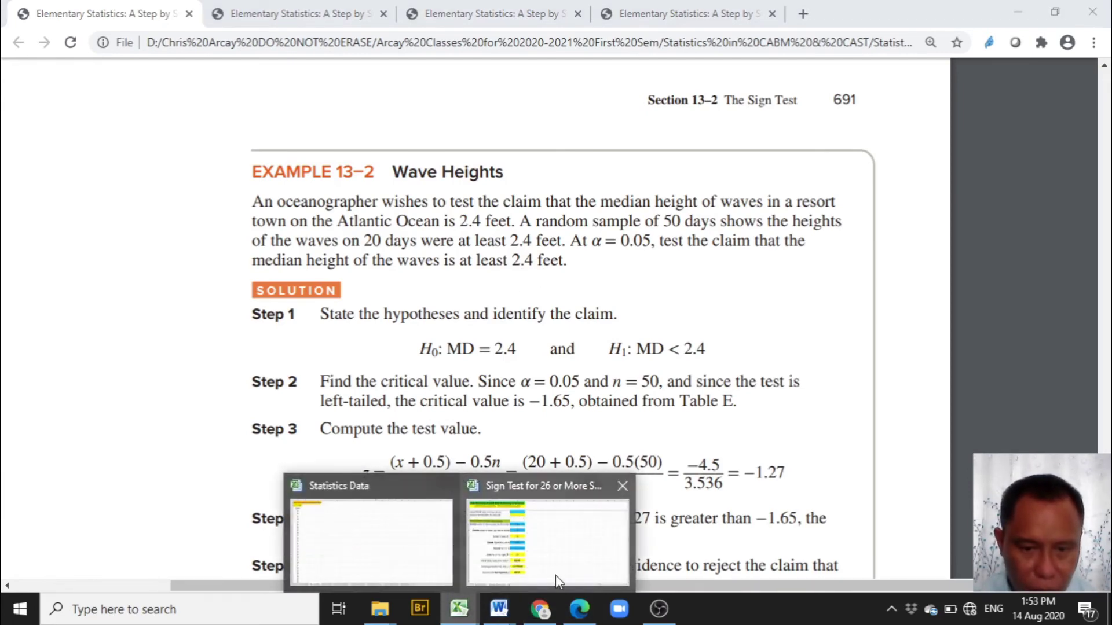
{"action": "left_click", "coordinate": [555, 573]}
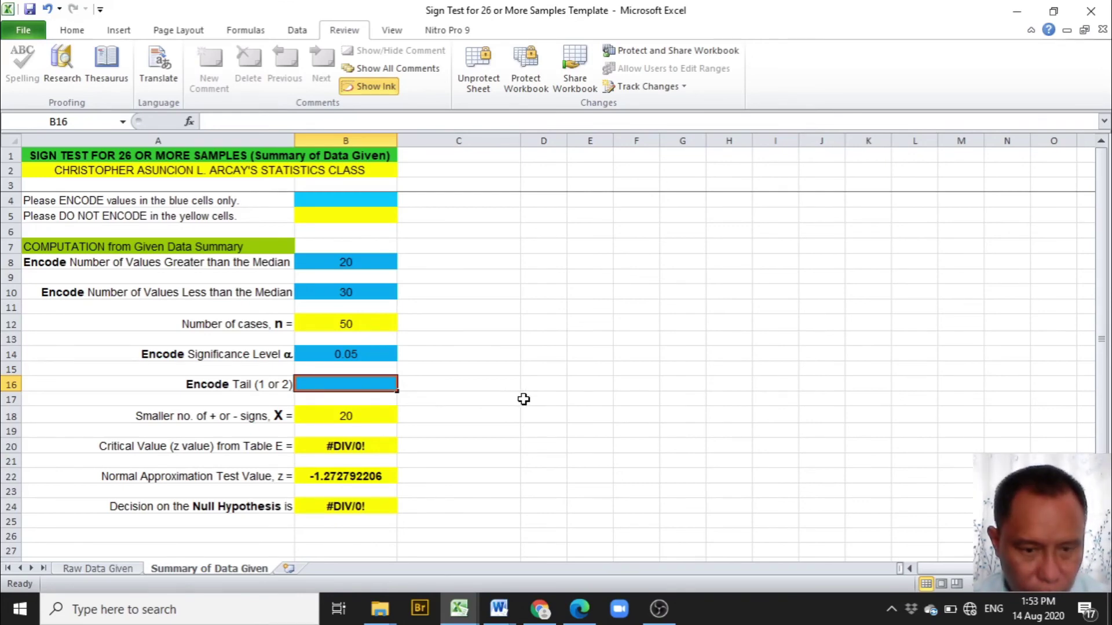
Set tails to 1 for a DO NOT REJECT decision, then view the Wave Heights example
{"action": "type", "text": "1"}
{"action": "key", "text": "Return"}
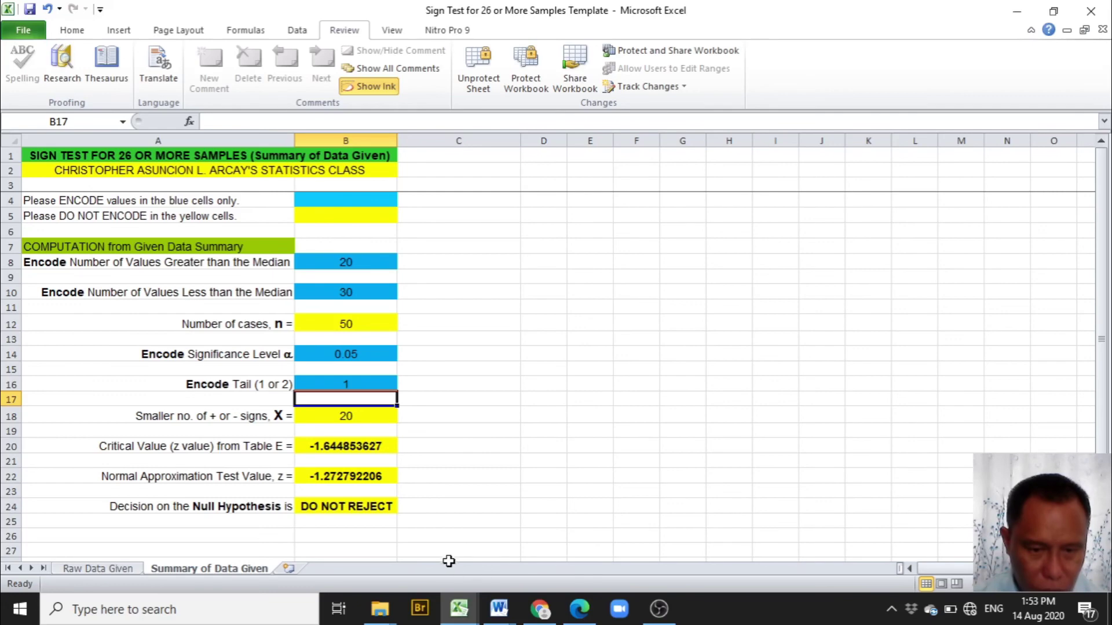
{"action": "left_click", "coordinate": [540, 608]}
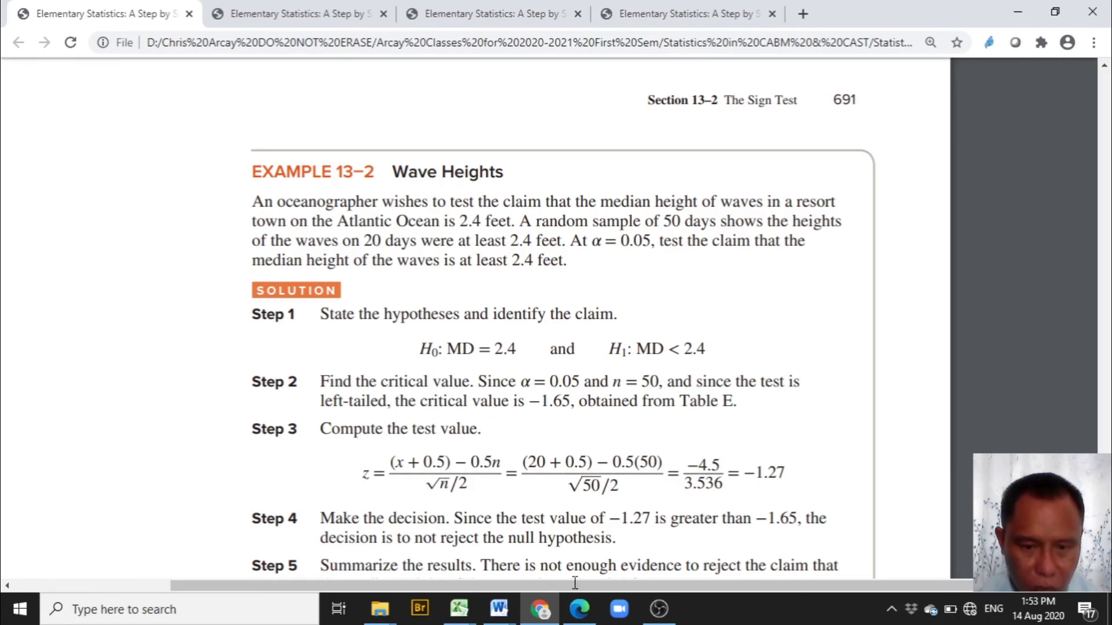
Return to the summary sheet showing critical value -1.644853627, z = -1.272792206 and DO NOT REJECT
{"action": "left_click", "coordinate": [457, 609]}
{"action": "left_click", "coordinate": [555, 577]}
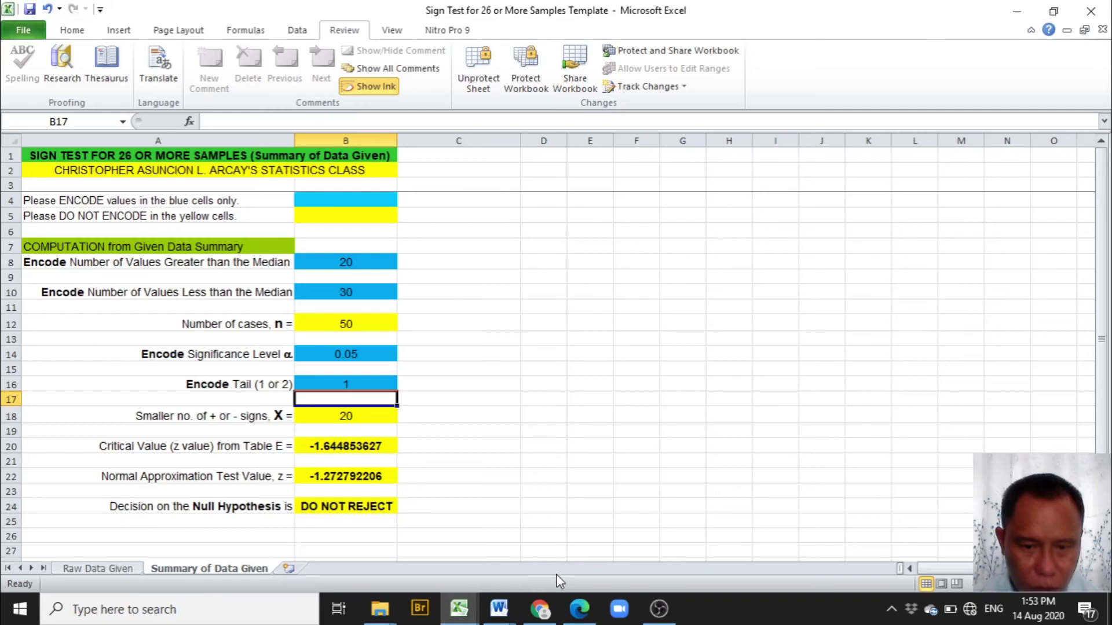
{"action": "left_click", "coordinate": [504, 547]}
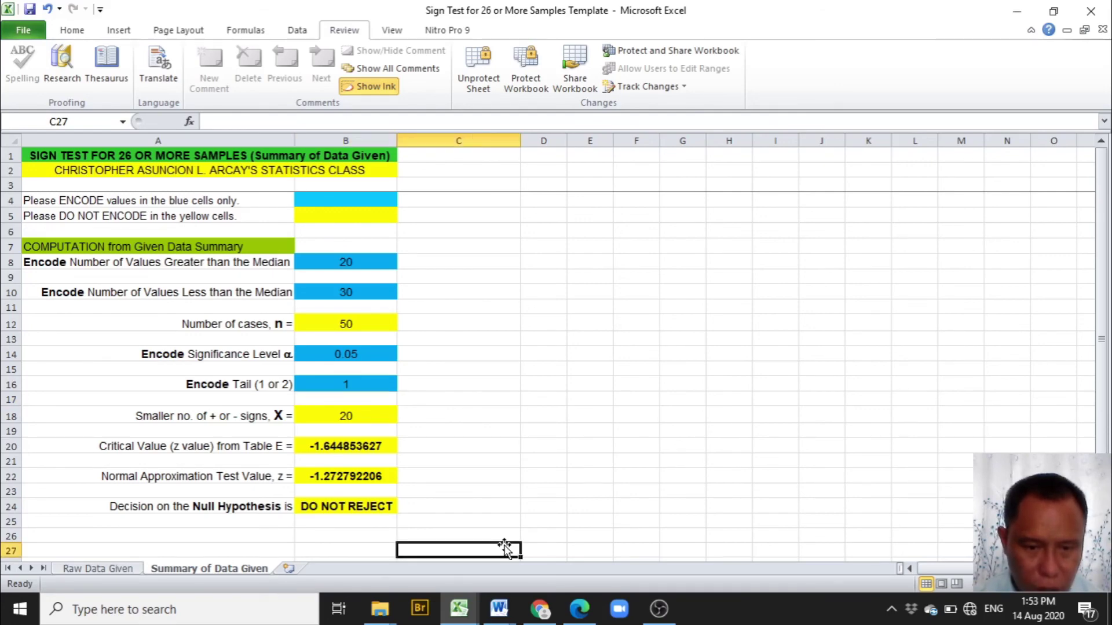